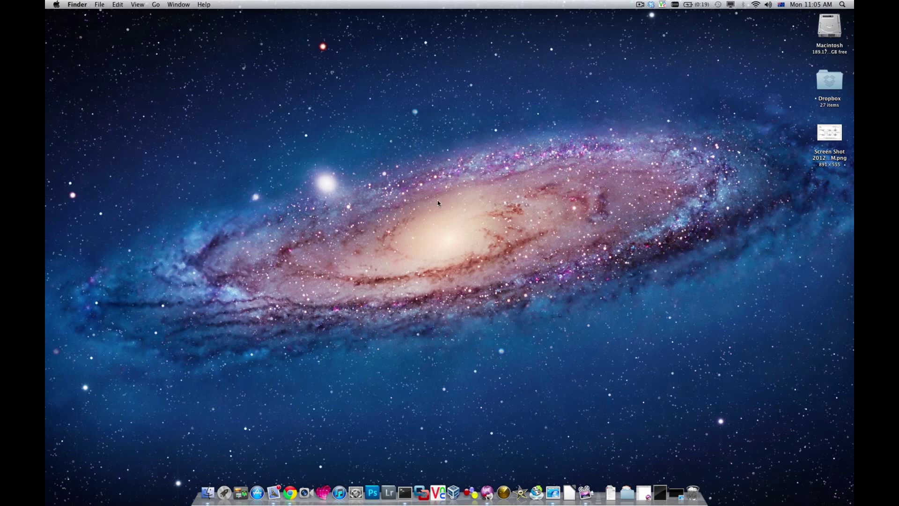
# Launch GNS3, skip the New Project dialog, and drag a c3600 router and a cloud onto the canvas
pyautogui.click(473, 491)
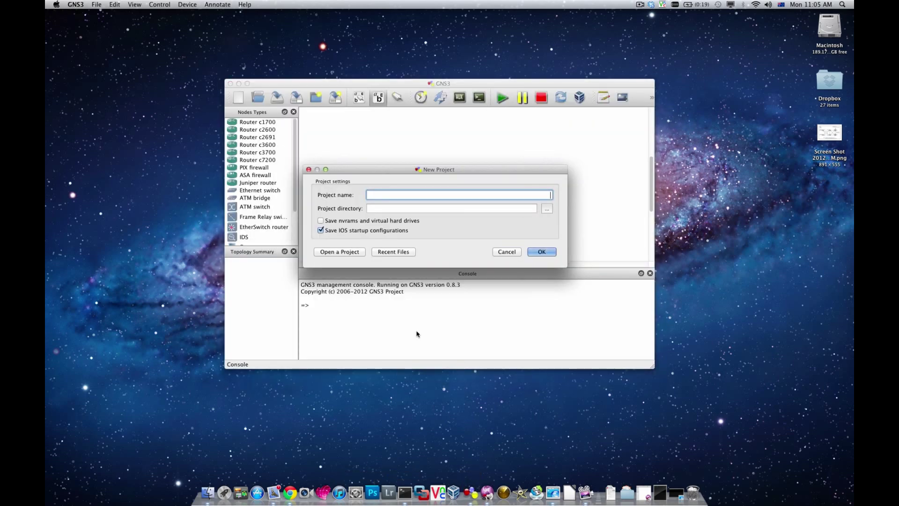
pyautogui.click(503, 252)
pyautogui.moveTo(257, 148); pyautogui.dragTo(367, 177)
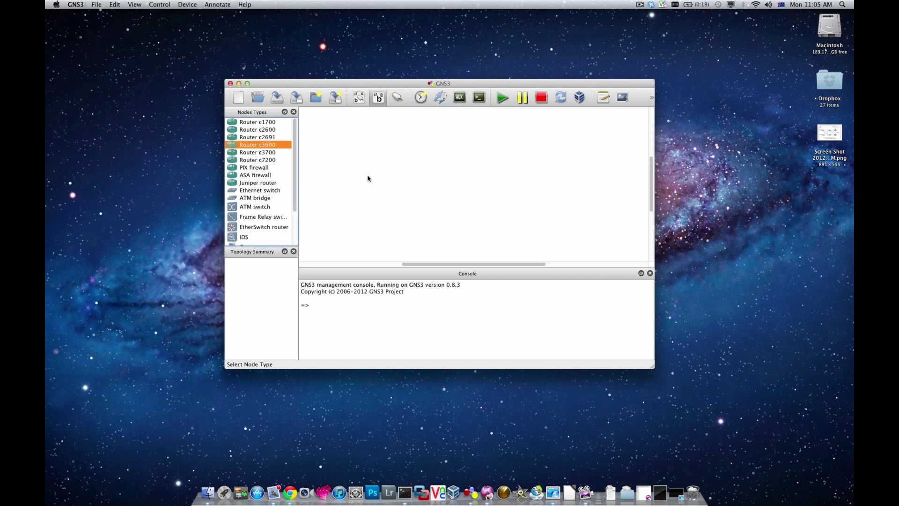
pyautogui.scroll(5, 363, 176)
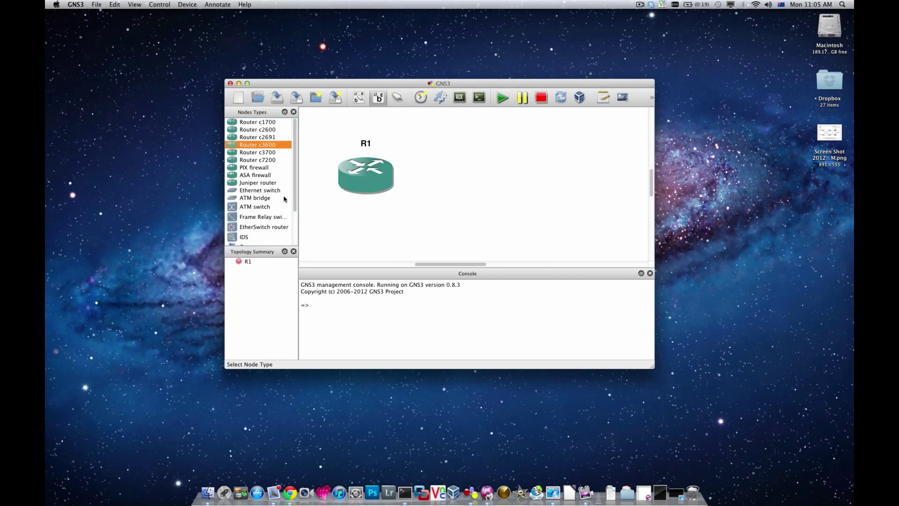
pyautogui.moveTo(294, 190); pyautogui.dragTo(531, 193)
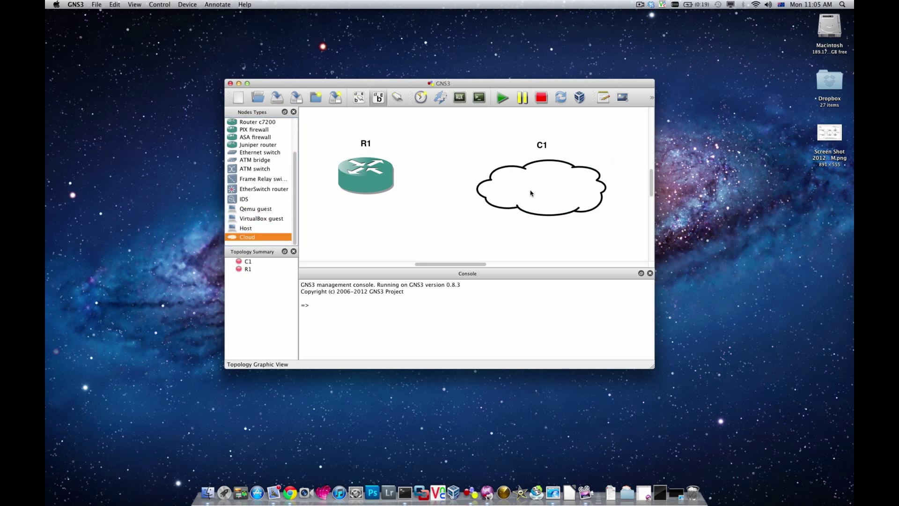
# Inspect cloud C1's Generic Ethernet NIO interface list, cancel without changes, and minimise GNS3
pyautogui.doubleClick(531, 193)
pyautogui.click(345, 158)
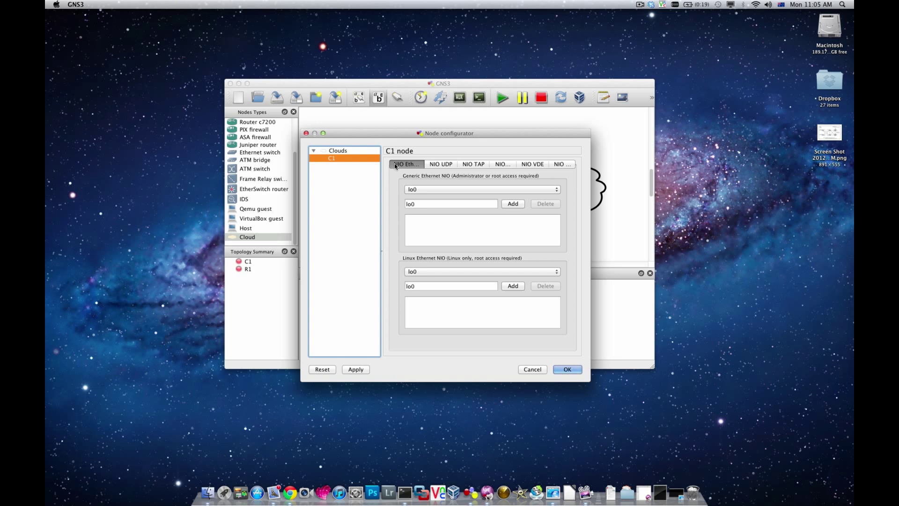
pyautogui.click(425, 190)
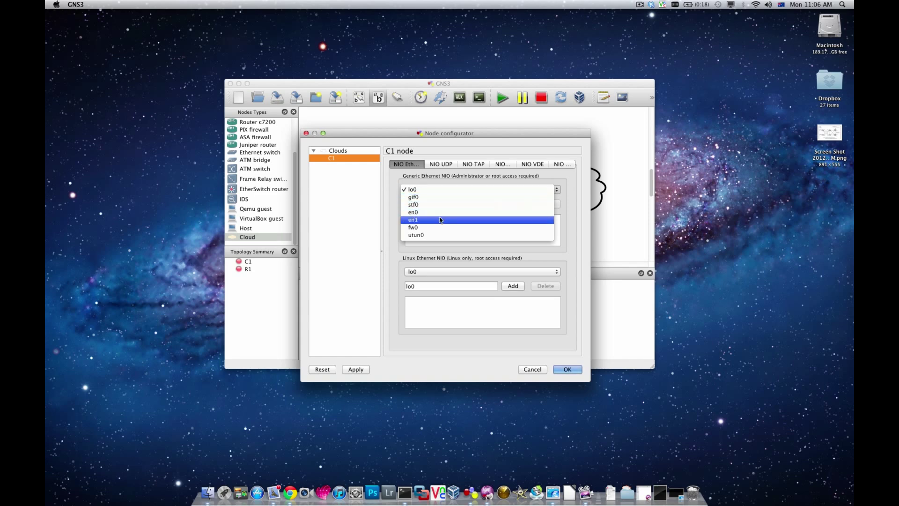
pyautogui.click(441, 189)
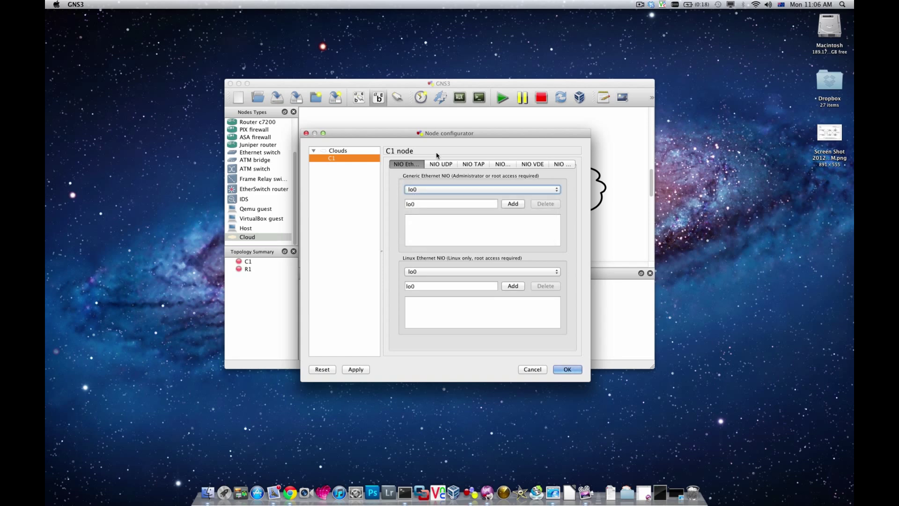
pyautogui.moveTo(446, 138); pyautogui.dragTo(455, 120)
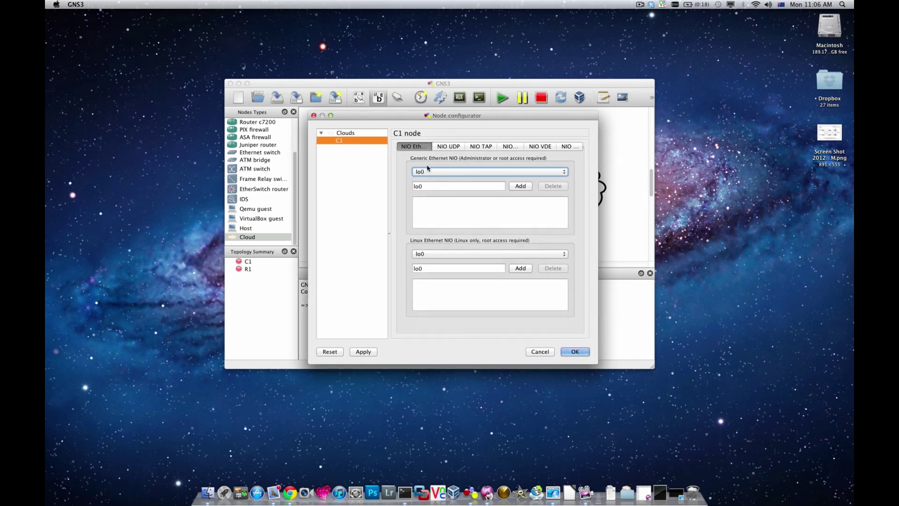
pyautogui.click(539, 352)
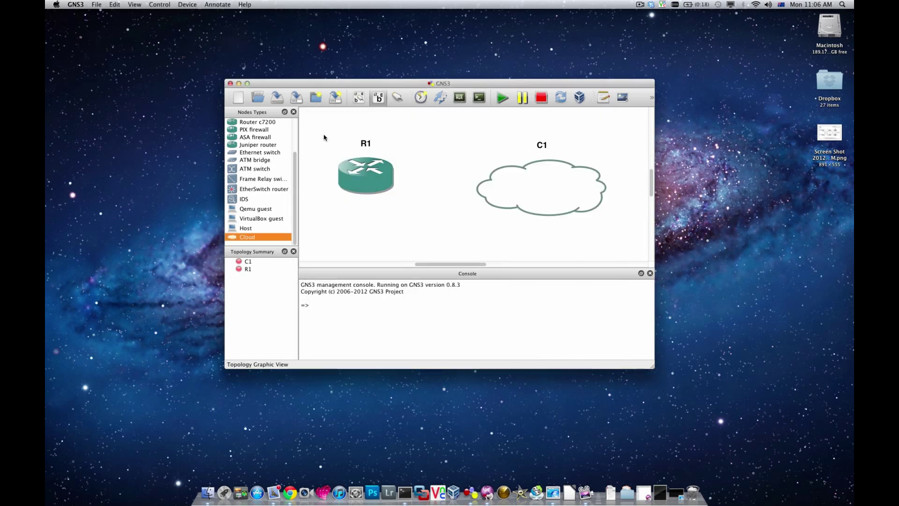
pyautogui.click(238, 83)
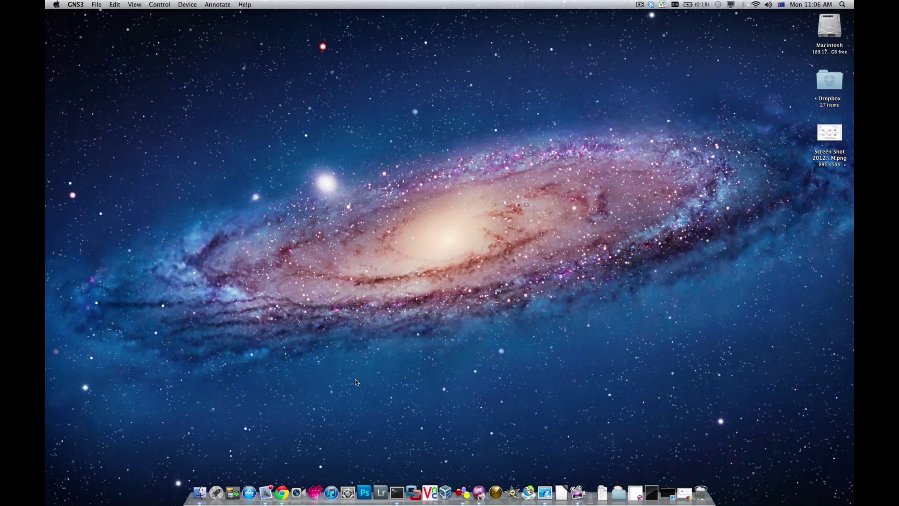
# Open System Preferences and go to the Network pane
pyautogui.click(347, 492)
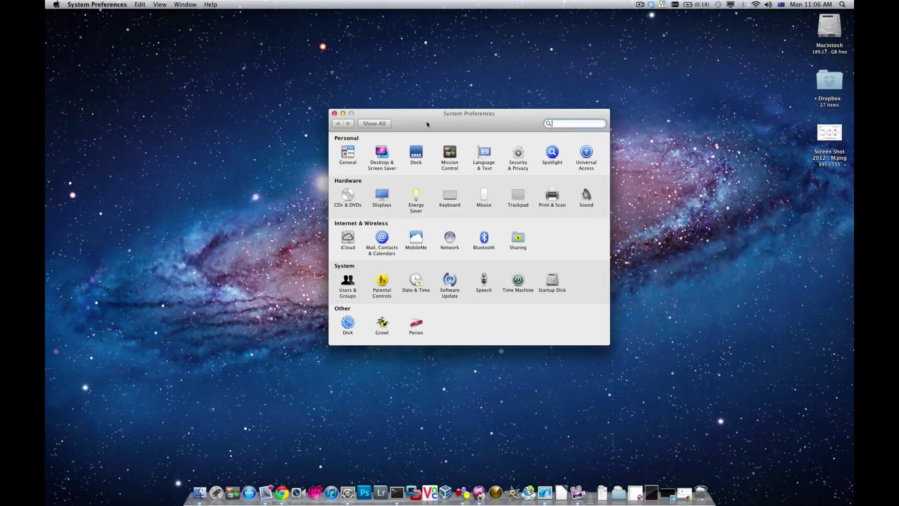
pyautogui.moveTo(433, 113); pyautogui.dragTo(410, 113)
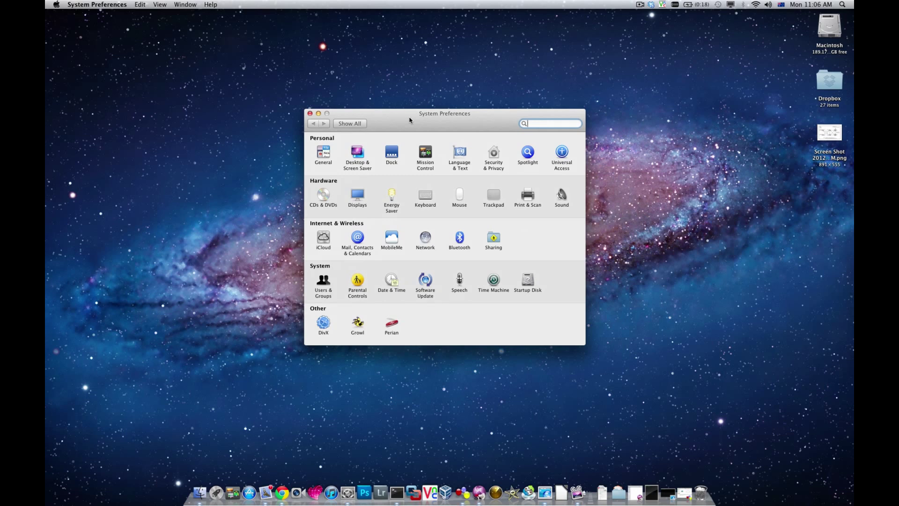
pyautogui.moveTo(420, 117); pyautogui.dragTo(420, 108)
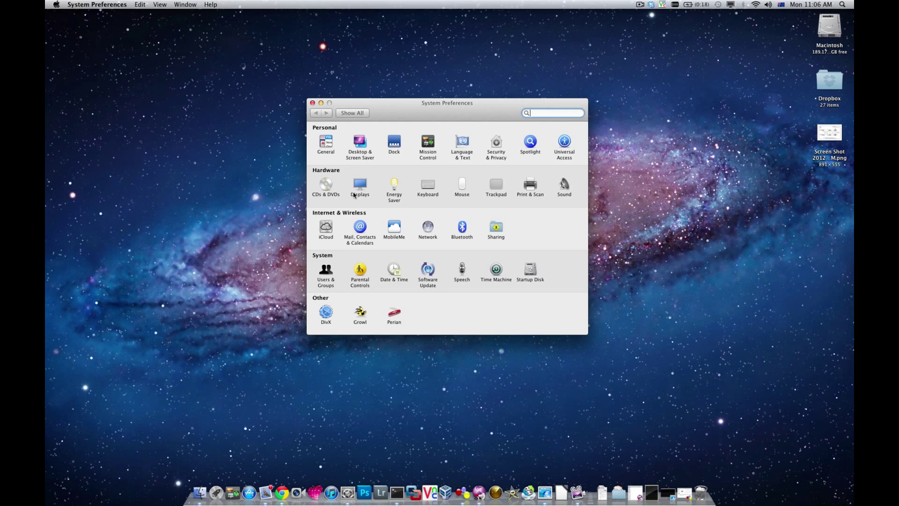
pyautogui.click(426, 232)
pyautogui.moveTo(410, 115); pyautogui.dragTo(451, 116)
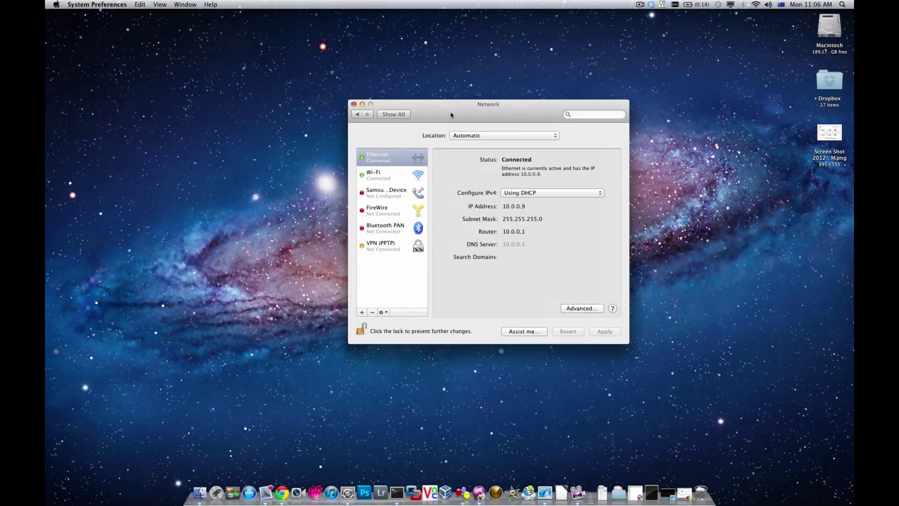
# Compare the Wi-Fi address 10.0.0.7 with the Ethernet address 10.0.0.9
pyautogui.click(378, 162)
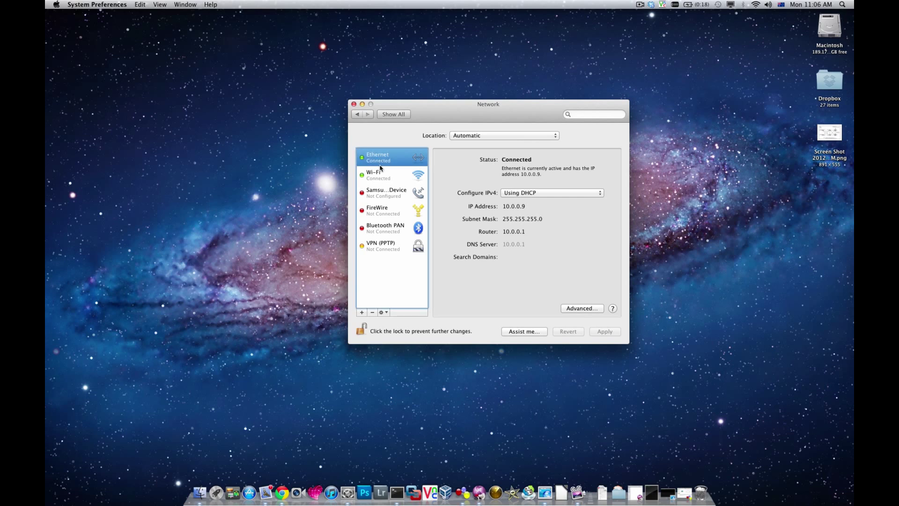
pyautogui.click(379, 174)
pyautogui.click(382, 159)
pyautogui.click(386, 182)
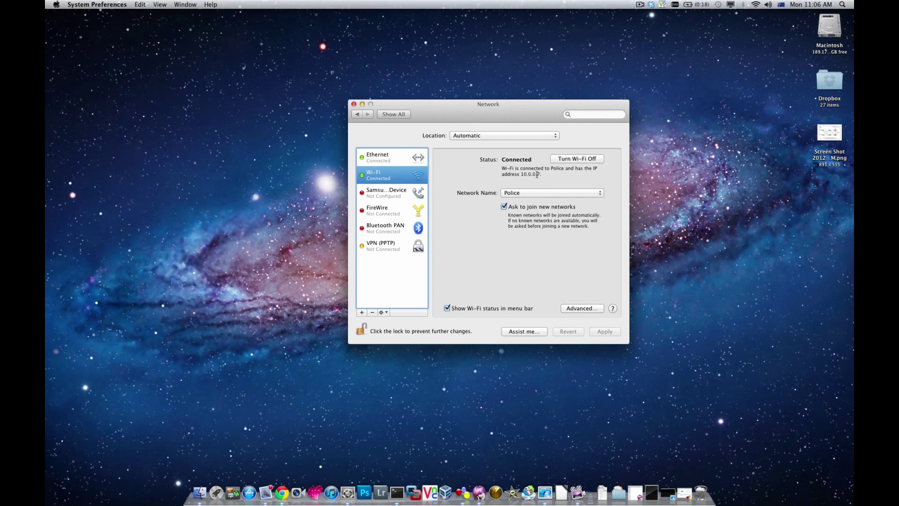
pyautogui.moveTo(521, 173); pyautogui.dragTo(550, 174)
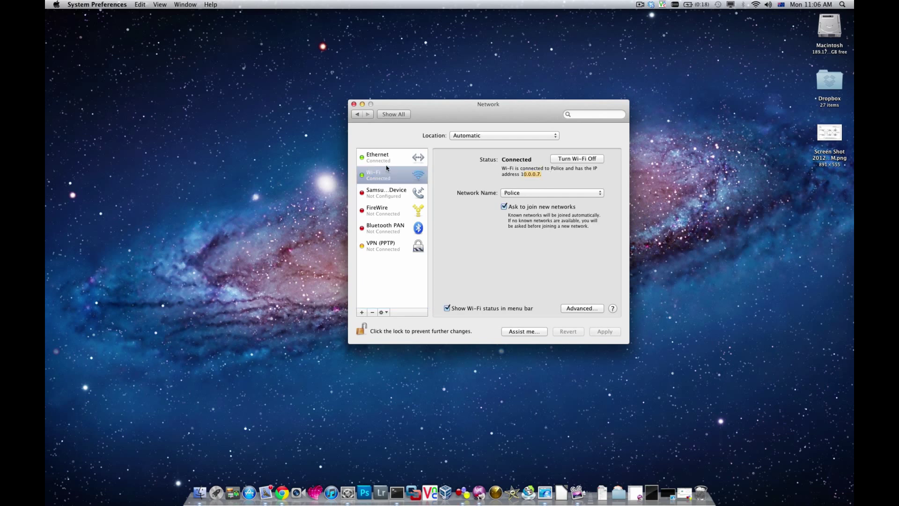
pyautogui.click(373, 159)
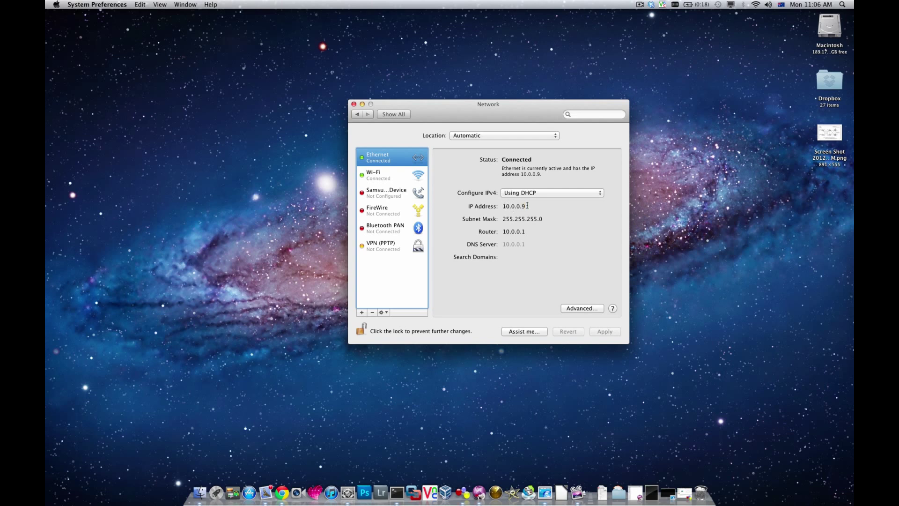
pyautogui.doubleClick(511, 208)
pyautogui.click(511, 208)
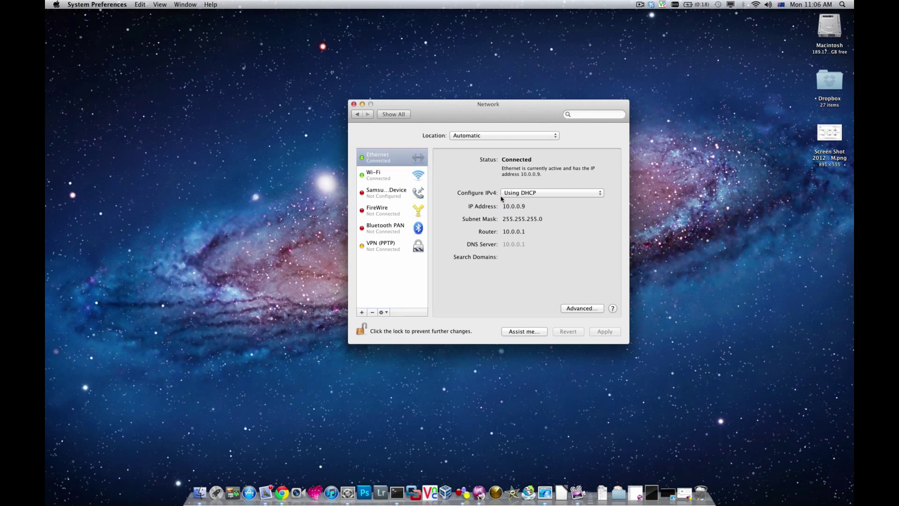
pyautogui.click(376, 175)
pyautogui.click(391, 161)
pyautogui.click(389, 176)
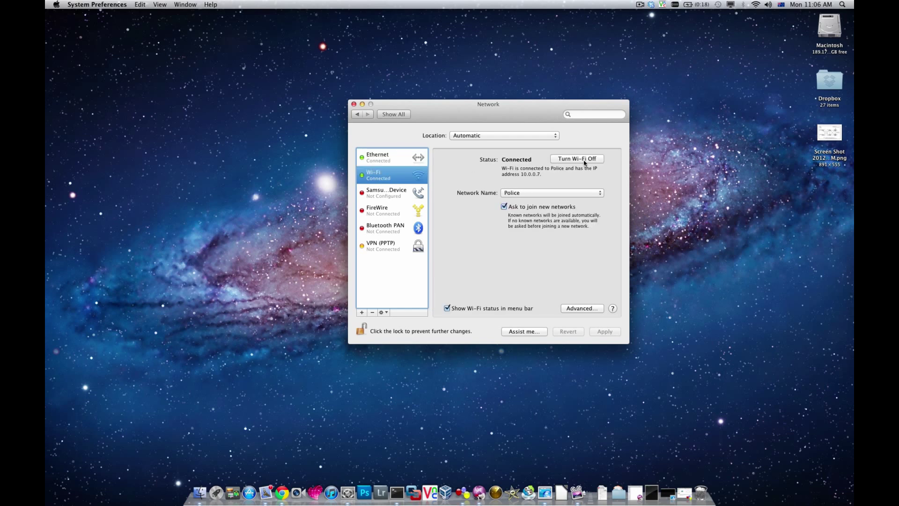
# Turn Wi-Fi off and confirm Ethernet keeps its DHCP address 10.0.0.9
pyautogui.click(580, 159)
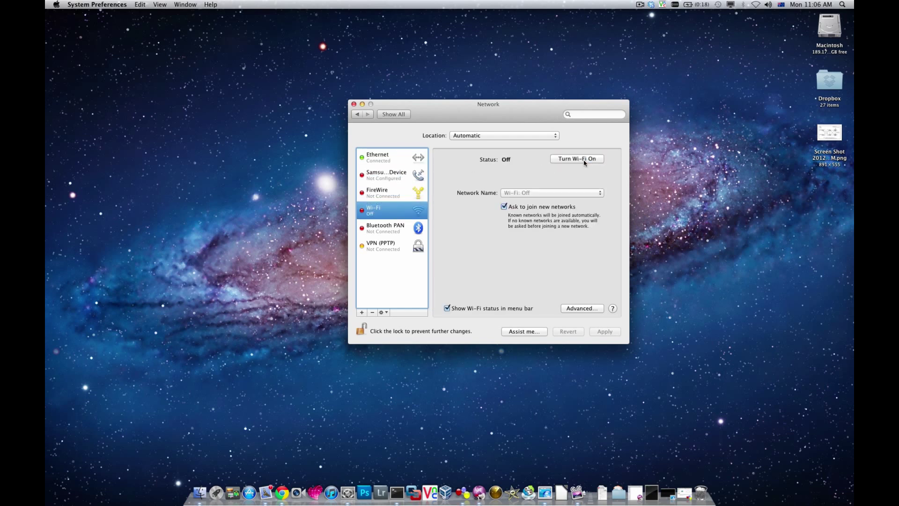
pyautogui.moveTo(517, 106); pyautogui.dragTo(448, 124)
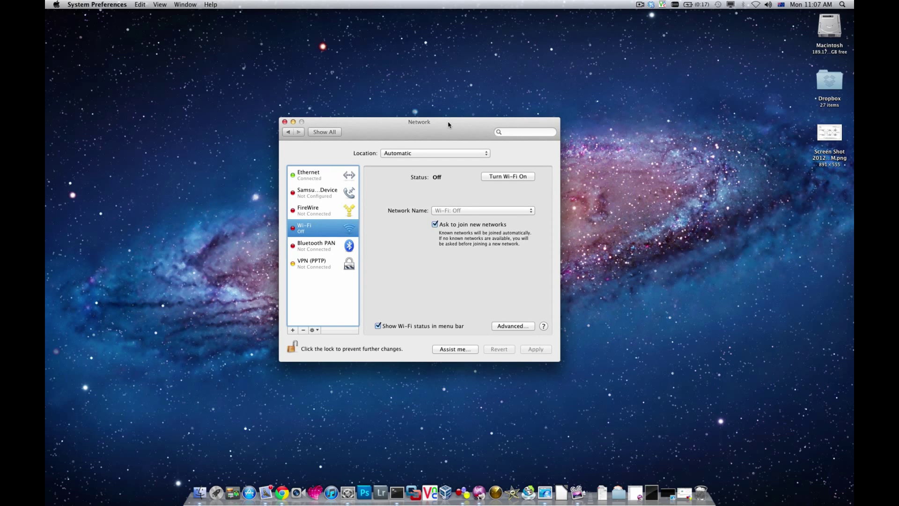
pyautogui.click(315, 175)
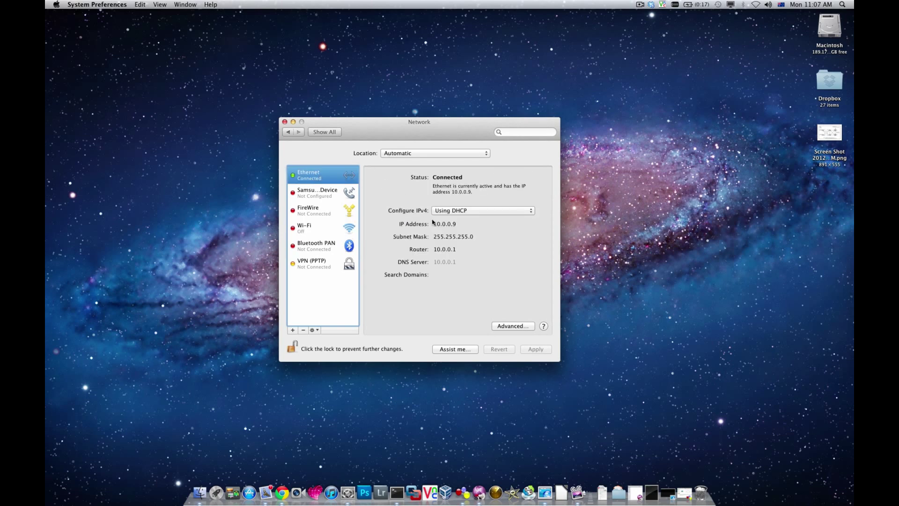
pyautogui.moveTo(463, 224); pyautogui.dragTo(422, 230)
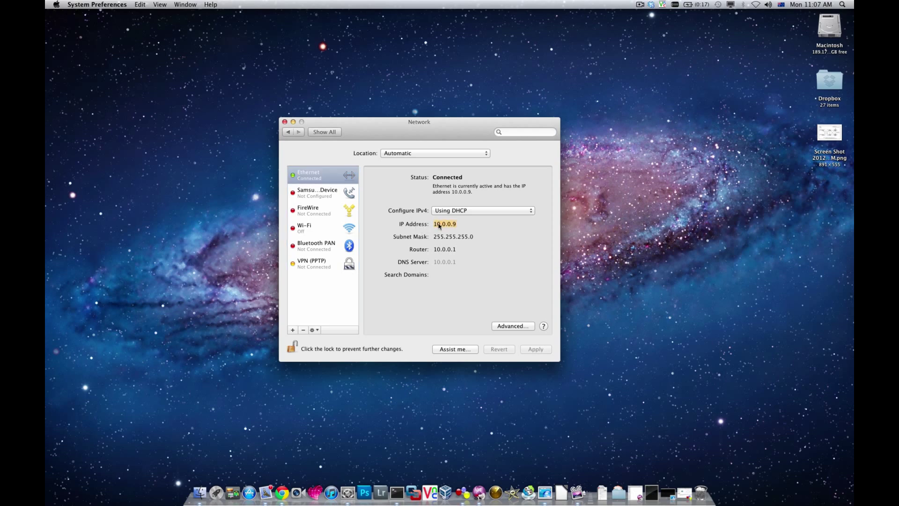
pyautogui.moveTo(402, 132); pyautogui.dragTo(215, 123)
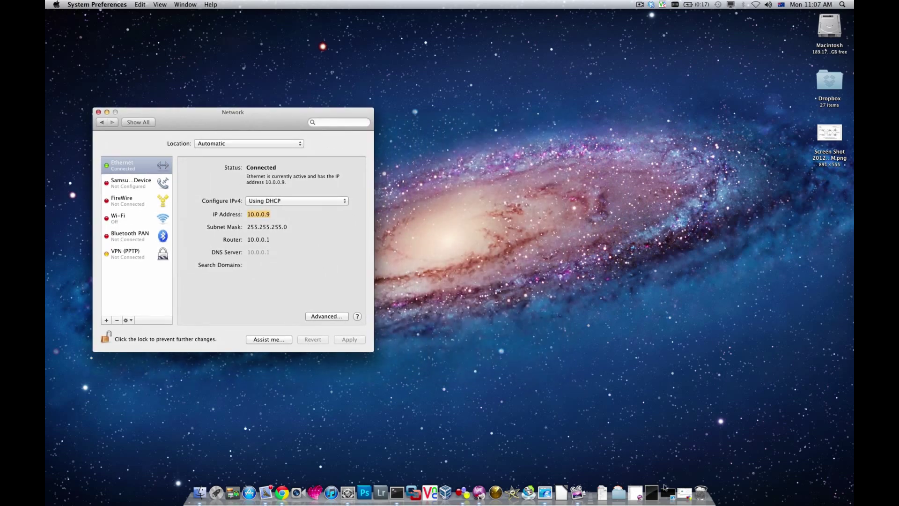
# Restore Terminal and run ifconfig, showing en0 active at 10.0.0.9
pyautogui.click(397, 492)
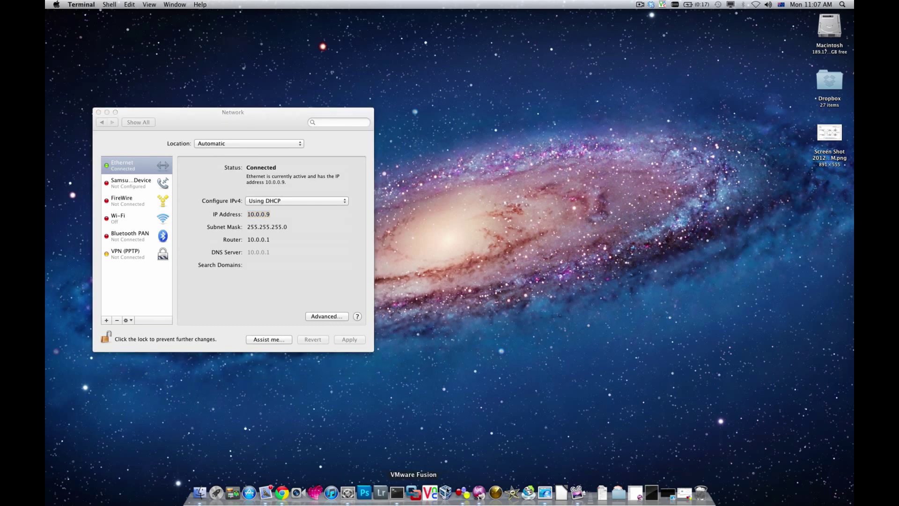
pyautogui.click(654, 492)
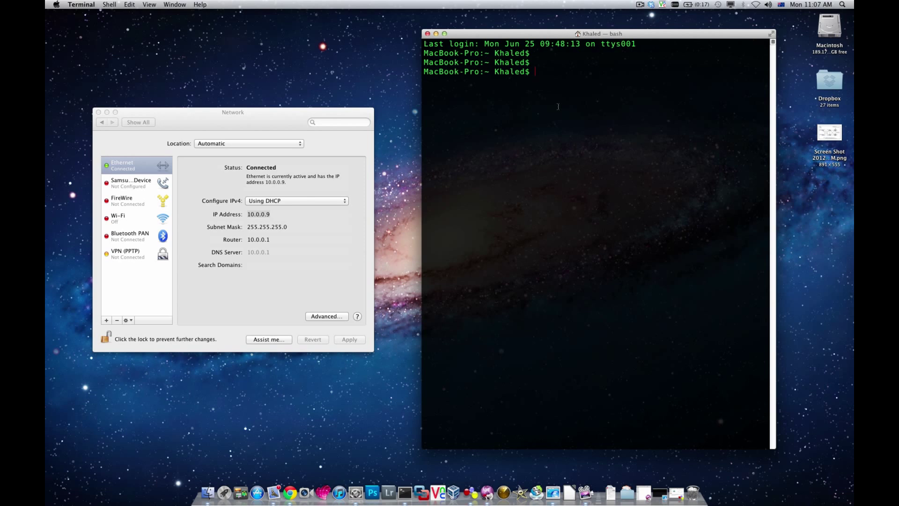
pyautogui.write('ifconfig')
pyautogui.press('Return')
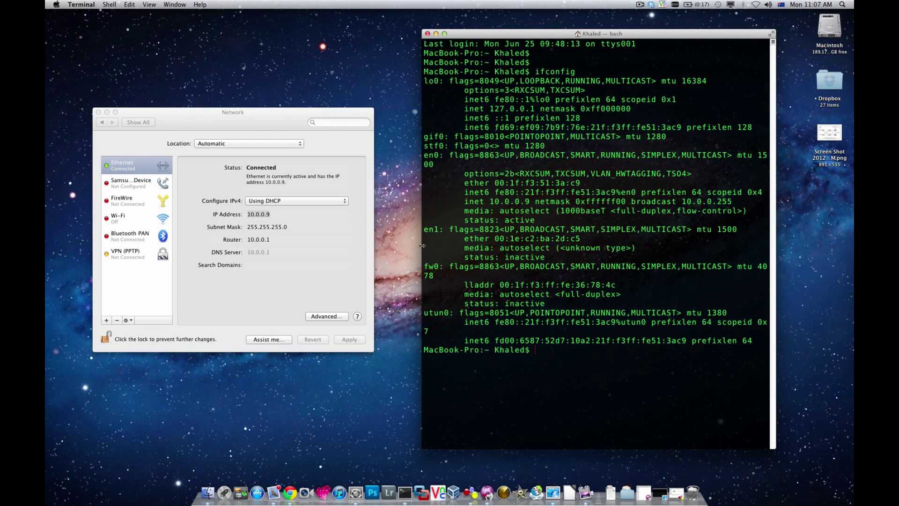
pyautogui.moveTo(422, 245); pyautogui.dragTo(397, 245)
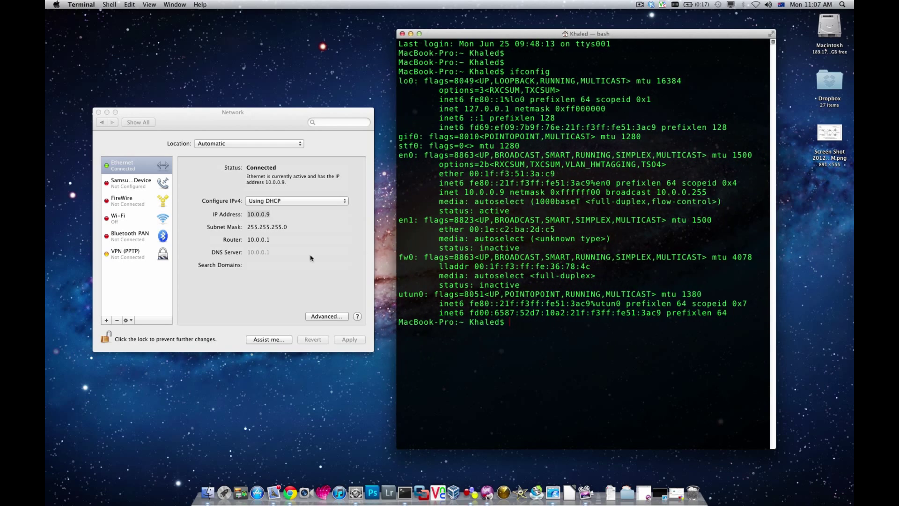
pyautogui.click(264, 215)
pyautogui.doubleClick(265, 214)
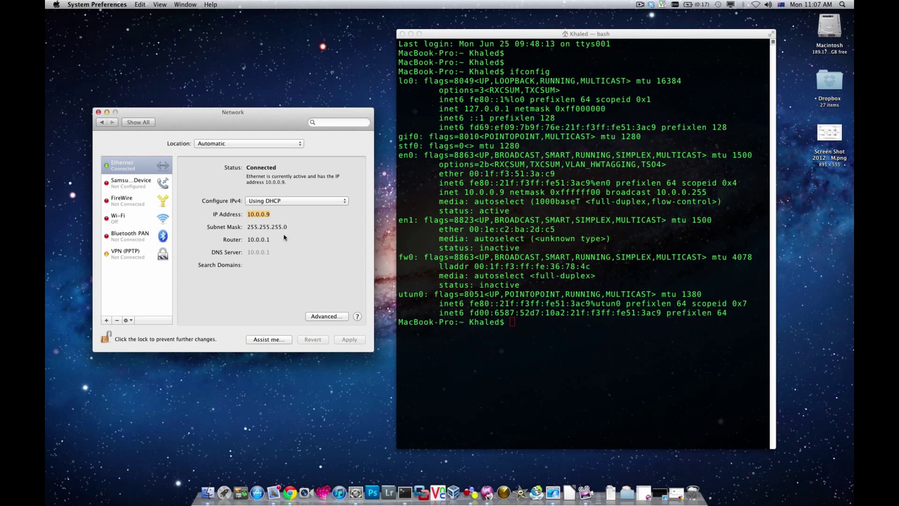
pyautogui.doubleClick(400, 156)
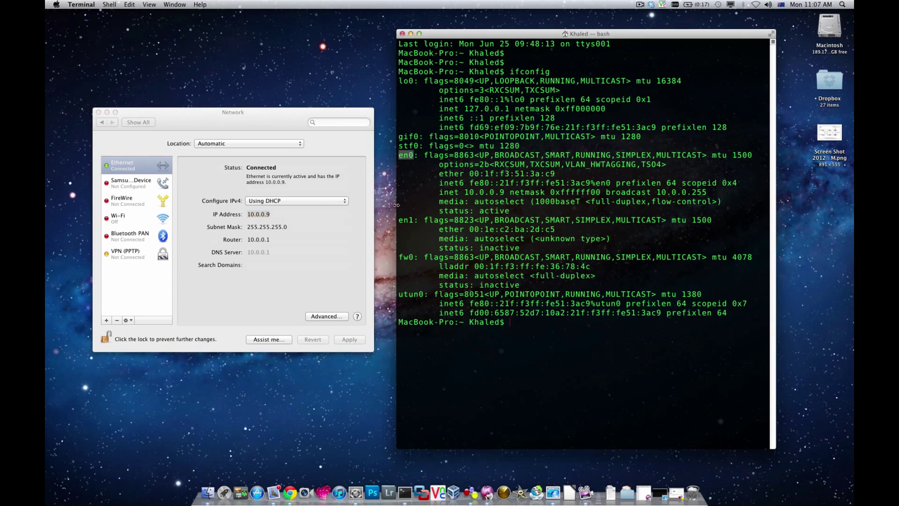
pyautogui.doubleClick(404, 220)
pyautogui.doubleClick(405, 156)
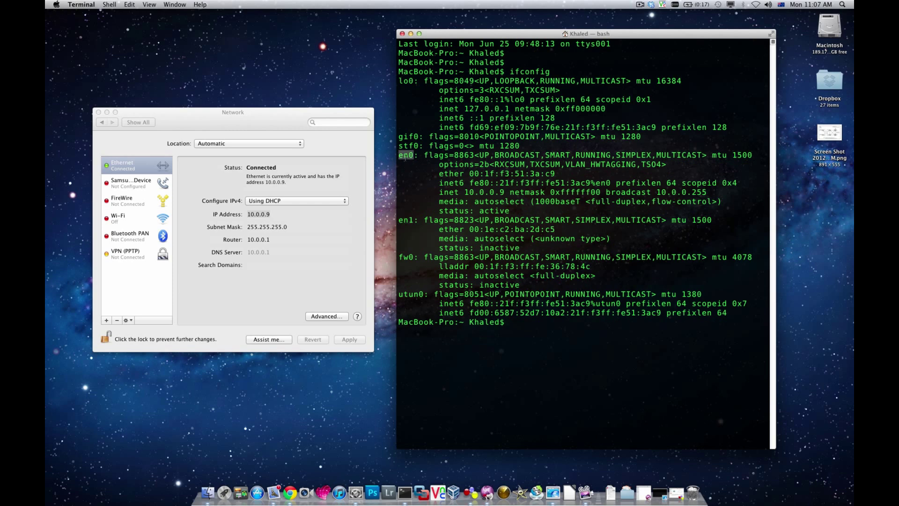
pyautogui.doubleClick(403, 220)
pyautogui.doubleClick(406, 155)
pyautogui.doubleClick(495, 210)
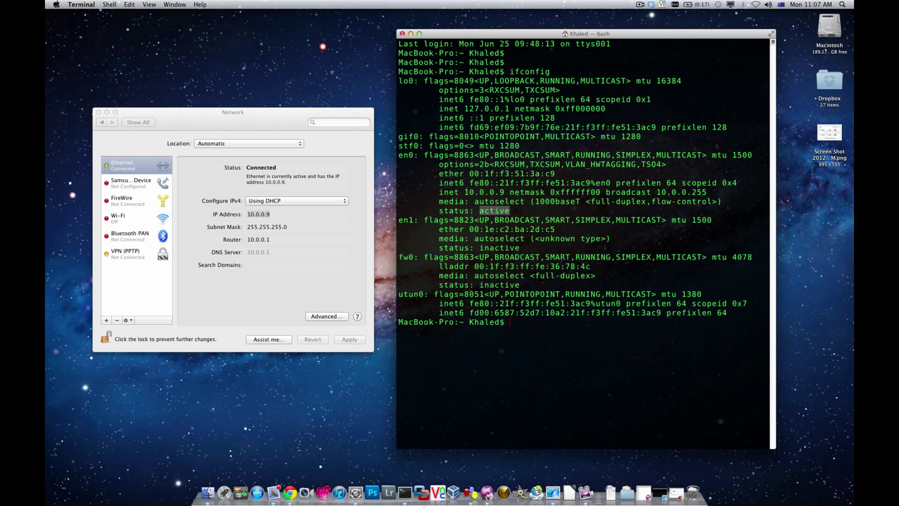
pyautogui.moveTo(468, 191); pyautogui.dragTo(505, 192)
pyautogui.click(251, 237)
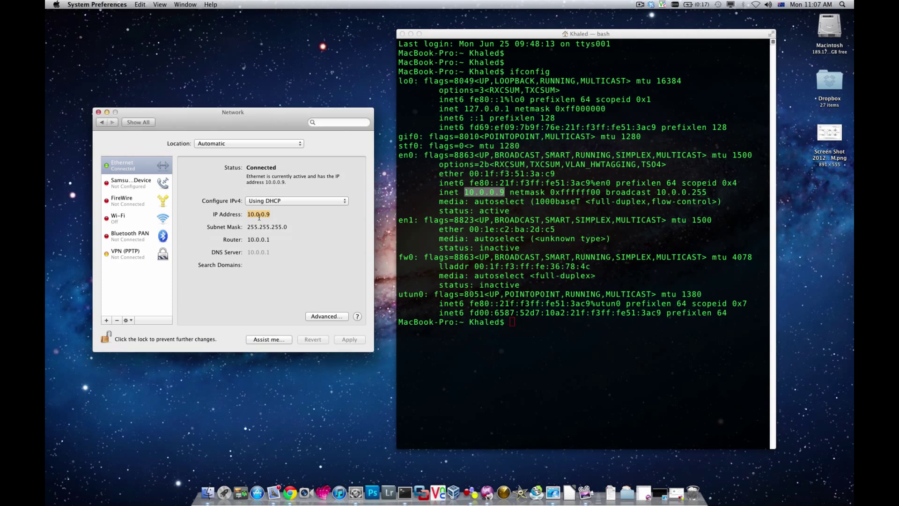
pyautogui.click(128, 165)
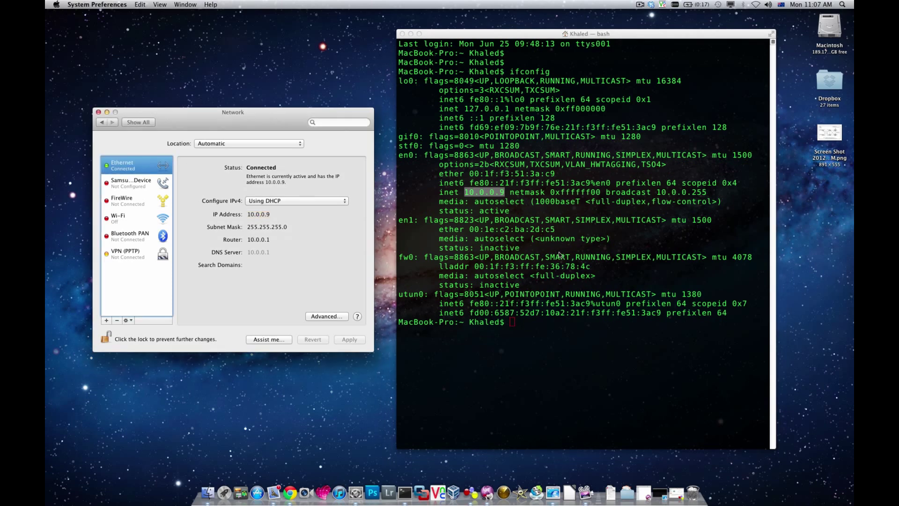
pyautogui.click(415, 225)
pyautogui.doubleClick(405, 220)
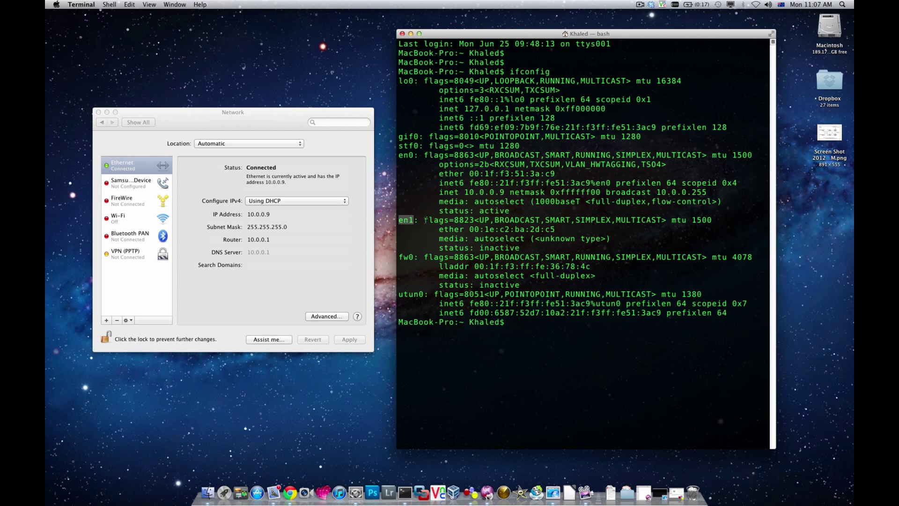
pyautogui.doubleClick(492, 247)
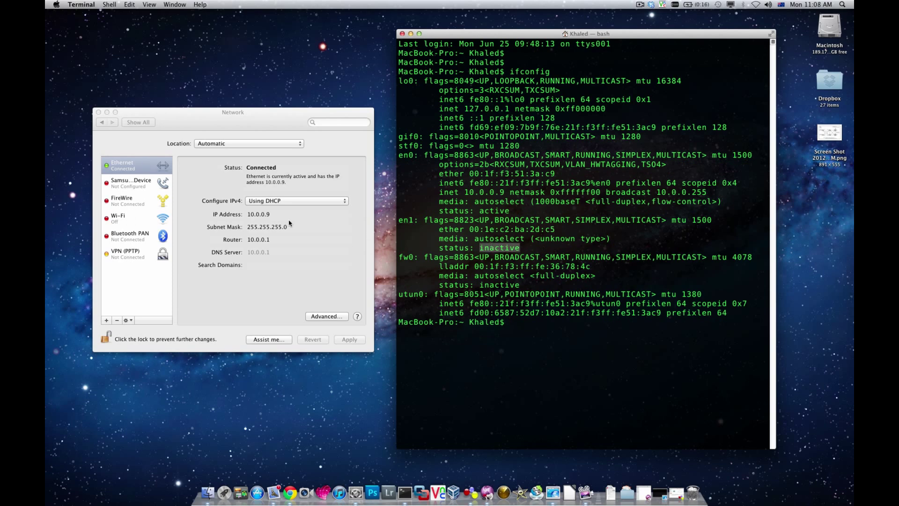
pyautogui.click(530, 279)
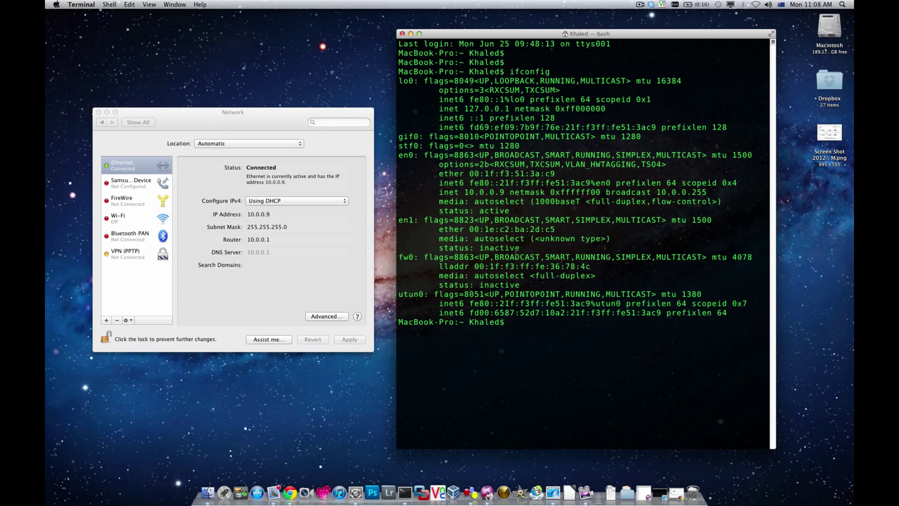
pyautogui.moveTo(401, 218); pyautogui.dragTo(533, 240)
pyautogui.click(533, 240)
pyautogui.moveTo(399, 217); pyautogui.dragTo(537, 245)
pyautogui.click(525, 243)
# Minimise Terminal, close the Network settings window, and bring GNS3 back to the front
pyautogui.click(266, 182)
pyautogui.press('super+Tab')
pyautogui.click(410, 34)
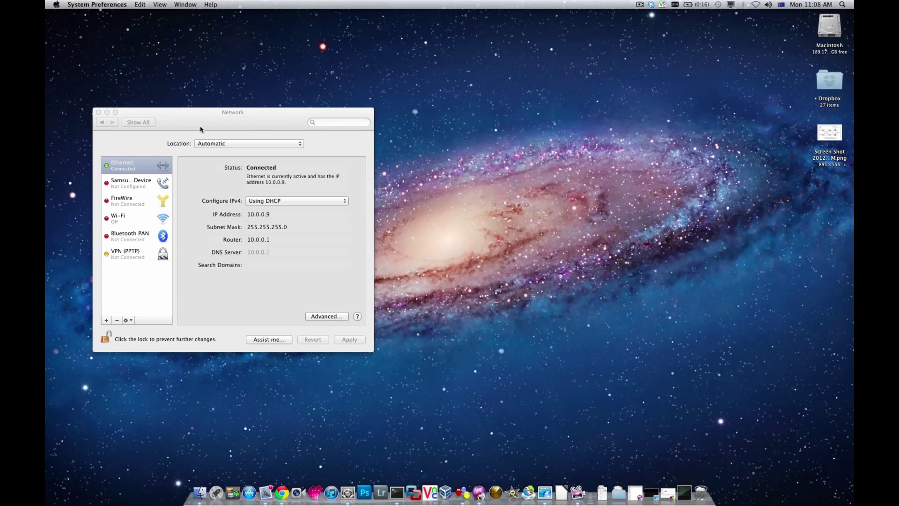
pyautogui.click(98, 112)
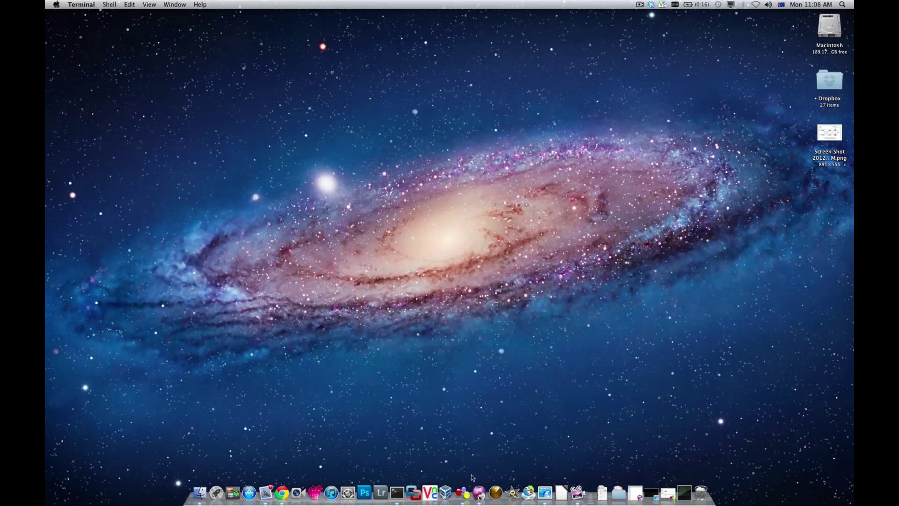
pyautogui.click(467, 488)
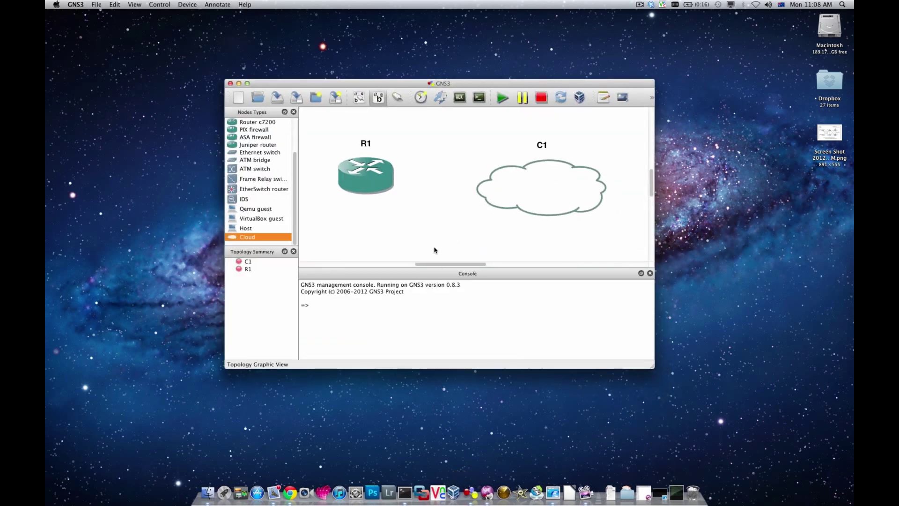
# In cloud C1's settings, add a Generic Ethernet NIO on en0, checking interface names in ifconfig
pyautogui.doubleClick(526, 182)
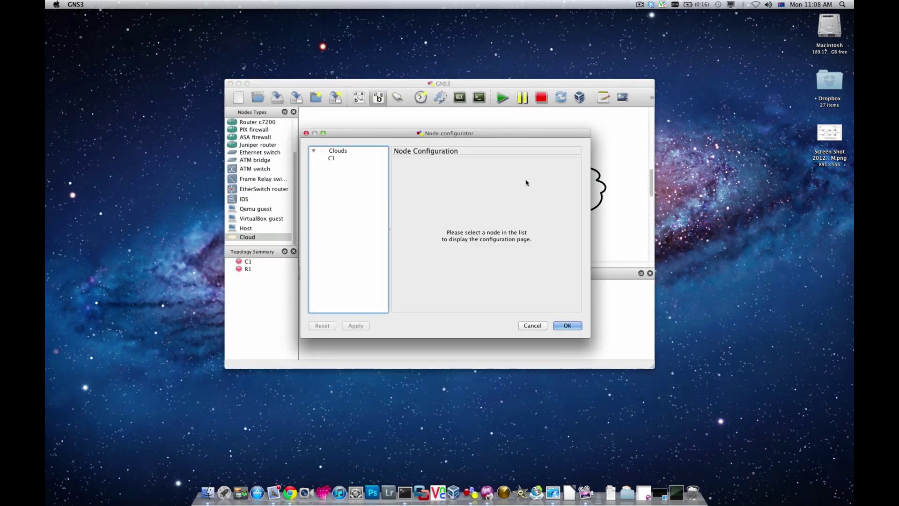
pyautogui.click(329, 159)
pyautogui.click(415, 190)
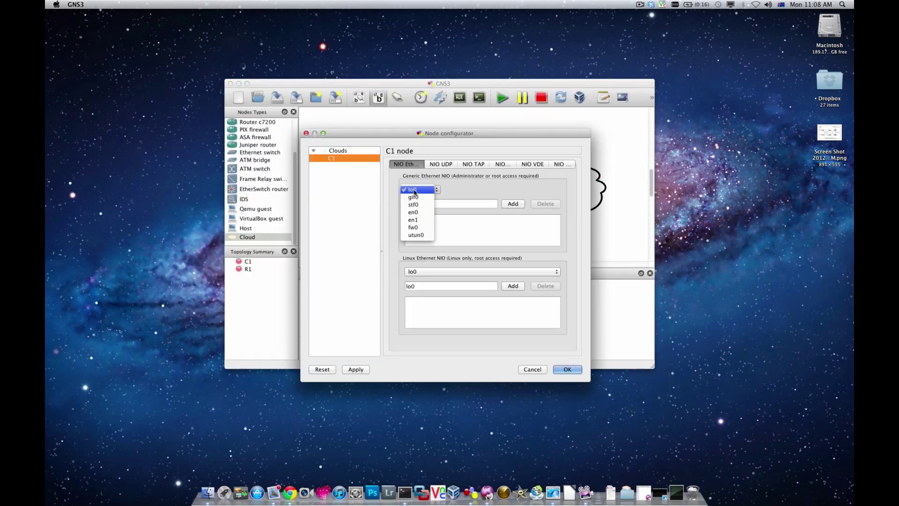
pyautogui.click(414, 190)
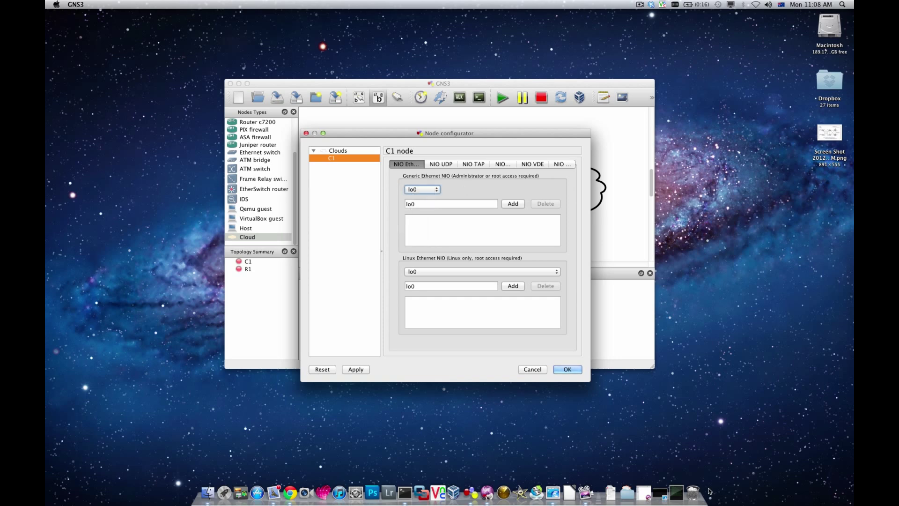
pyautogui.click(676, 491)
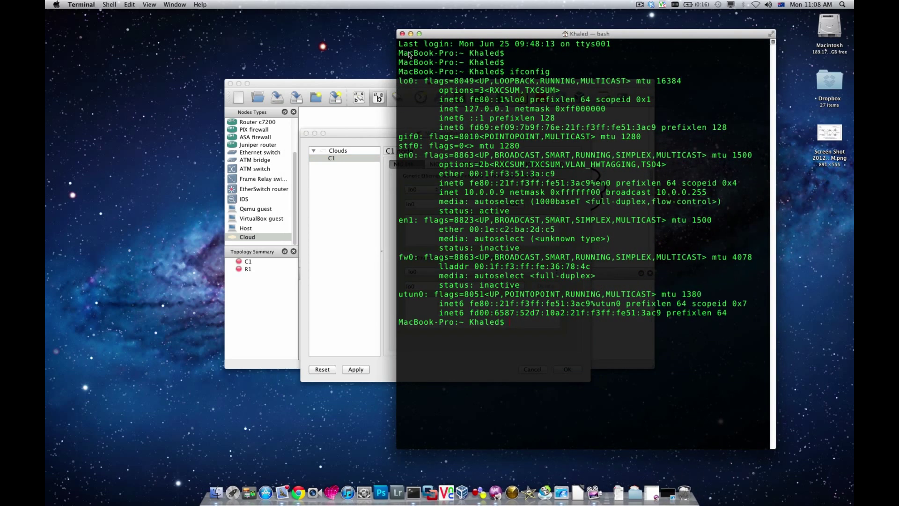
pyautogui.click(411, 34)
pyautogui.click(422, 190)
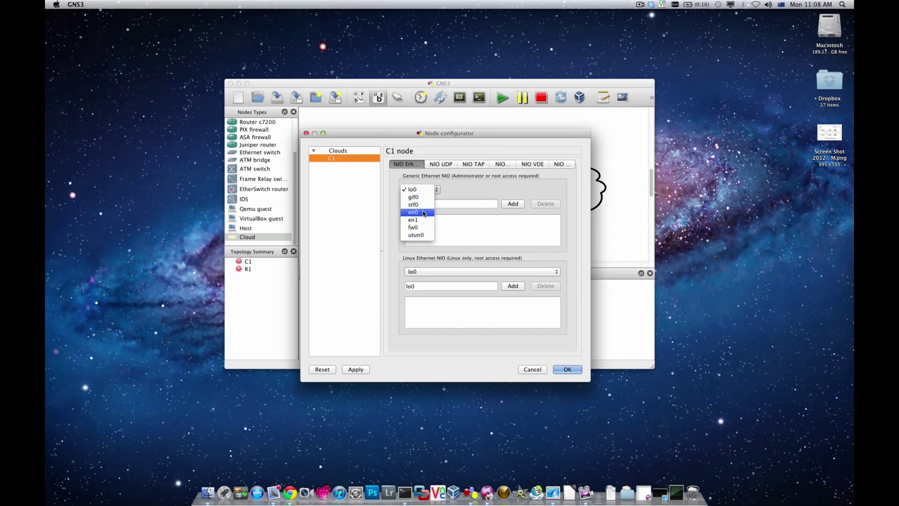
pyautogui.click(424, 213)
pyautogui.click(506, 206)
# Apply C1's en0 mapping, try linking R1 f0/0 to nio_gen_eth:en0, and dismiss error 206
pyautogui.click(558, 370)
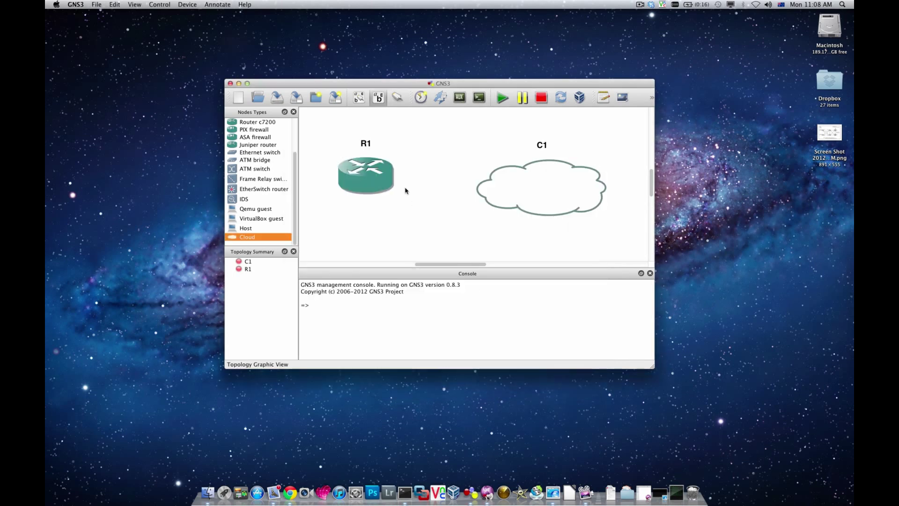
pyautogui.click(396, 98)
pyautogui.click(379, 185)
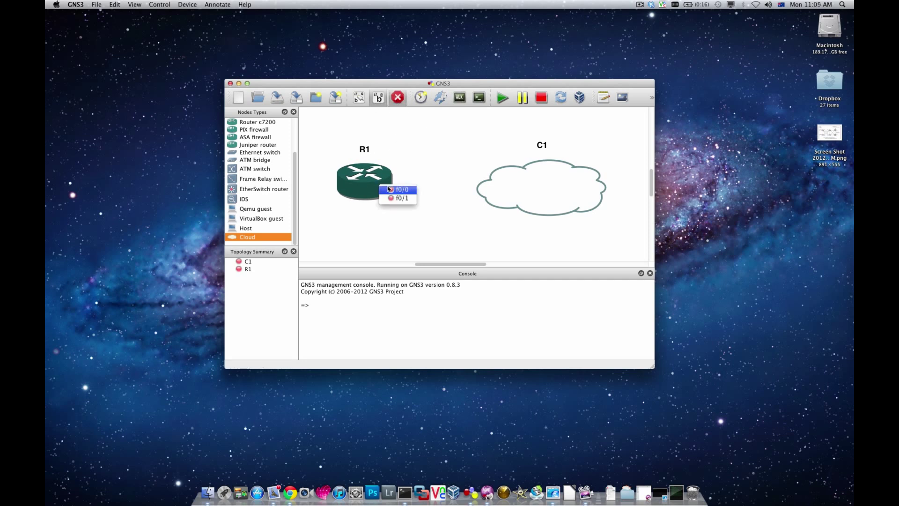
pyautogui.click(388, 189)
pyautogui.click(493, 179)
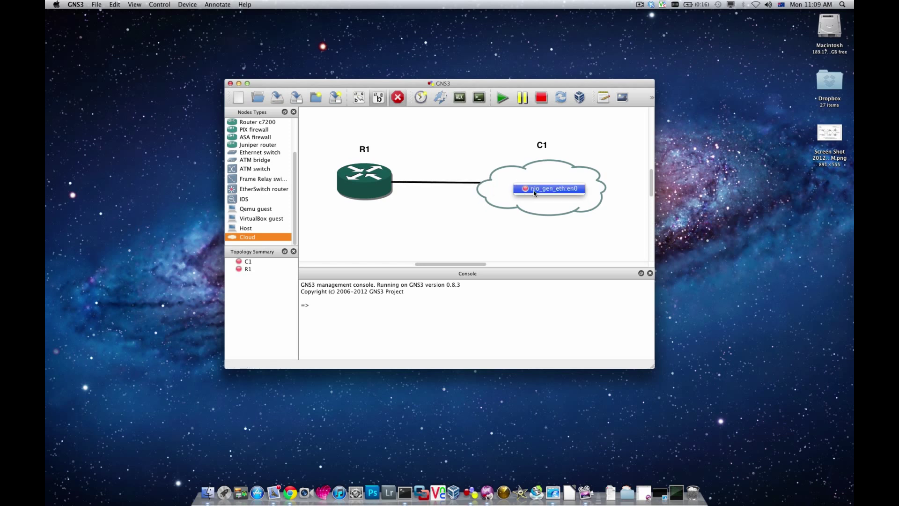
pyautogui.click(534, 189)
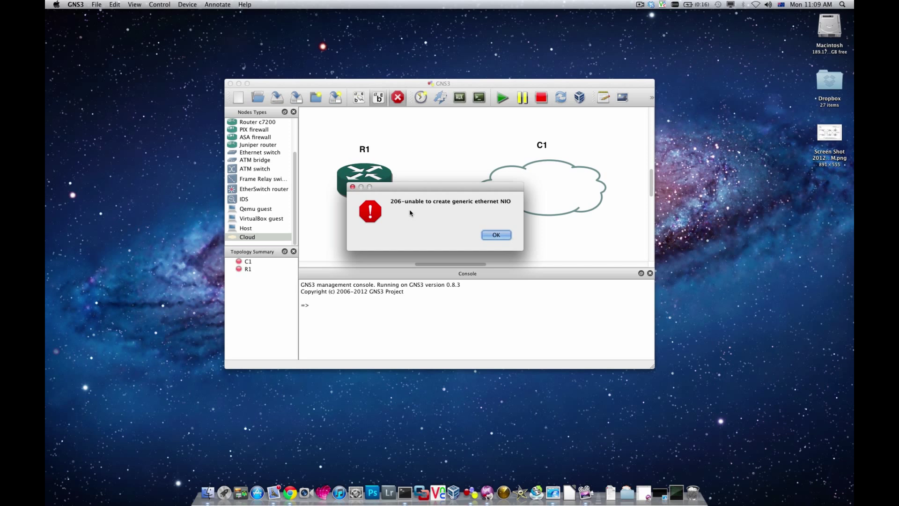
pyautogui.click(495, 234)
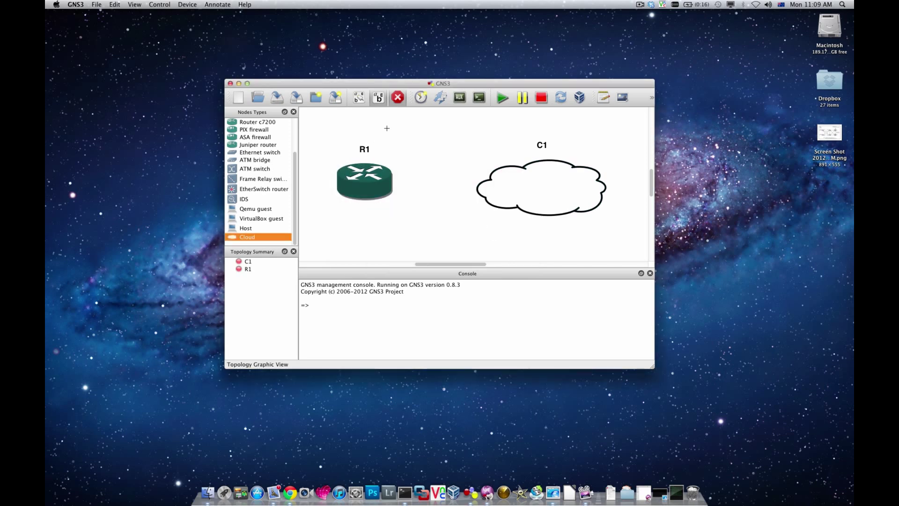
pyautogui.moveTo(372, 85)
pyautogui.mouseDown()
pyautogui.moveTo(438, 120)
pyautogui.moveTo(407, 130)
pyautogui.moveTo(373, 98)
pyautogui.mouseUp()
# Quit GNS3 without saving the topology, then restore Terminal and clear its screen
pyautogui.click(231, 97)
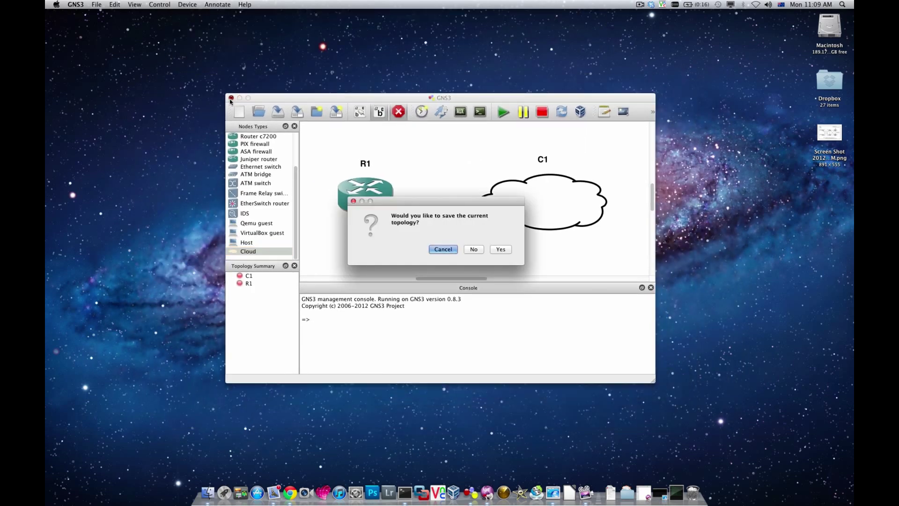
pyautogui.click(473, 249)
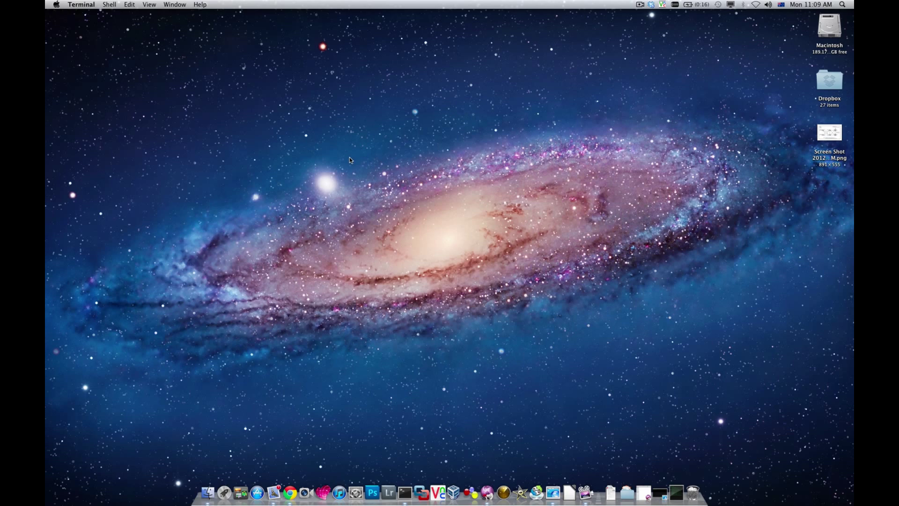
pyautogui.click(349, 157)
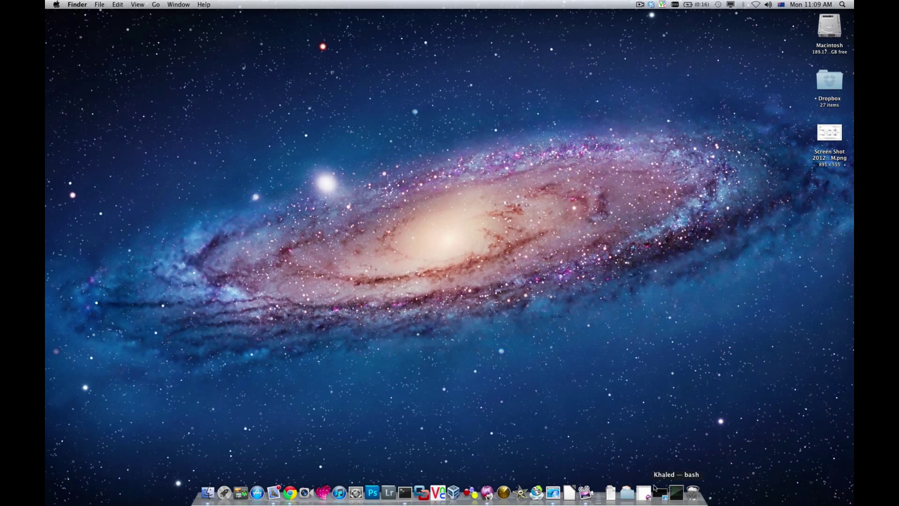
pyautogui.click(676, 492)
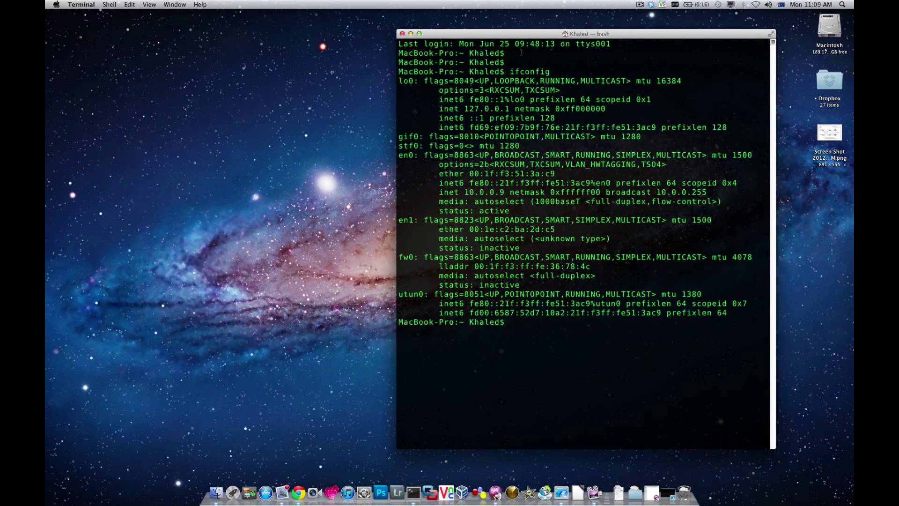
pyautogui.write('clear')
pyautogui.press('Return')
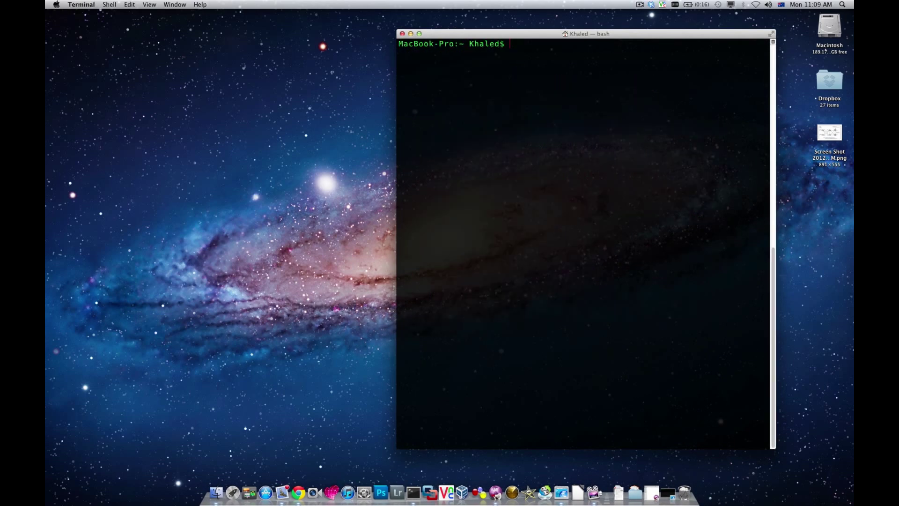
# Run sudo /Applications/GNS3.app/Contents/MacOS/GNS3 to relaunch GNS3 as root
pyautogui.moveTo(533, 34); pyautogui.dragTo(380, 35)
pyautogui.write('sudo')
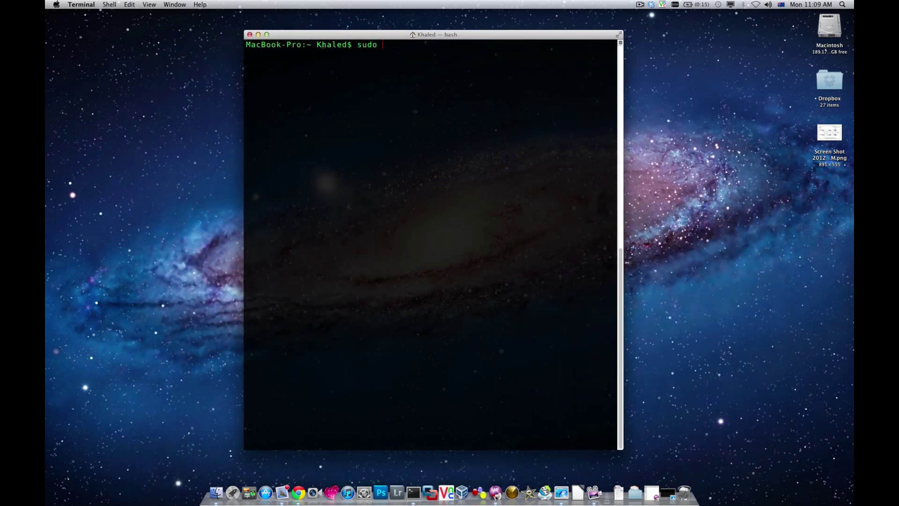
pyautogui.write(' /Ap')
pyautogui.press('Tab')
pyautogui.moveTo(618, 93); pyautogui.dragTo(698, 99)
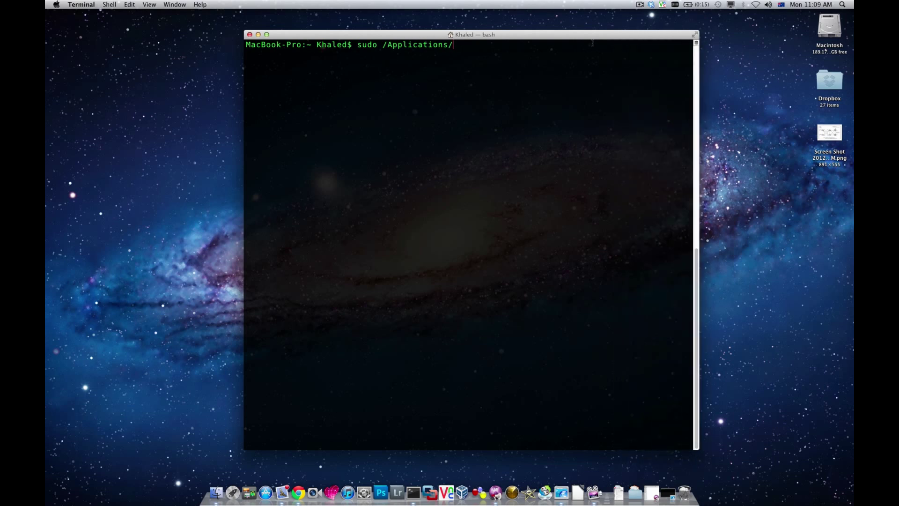
pyautogui.moveTo(585, 39); pyautogui.dragTo(550, 47)
pyautogui.write('GN')
pyautogui.press('Tab')
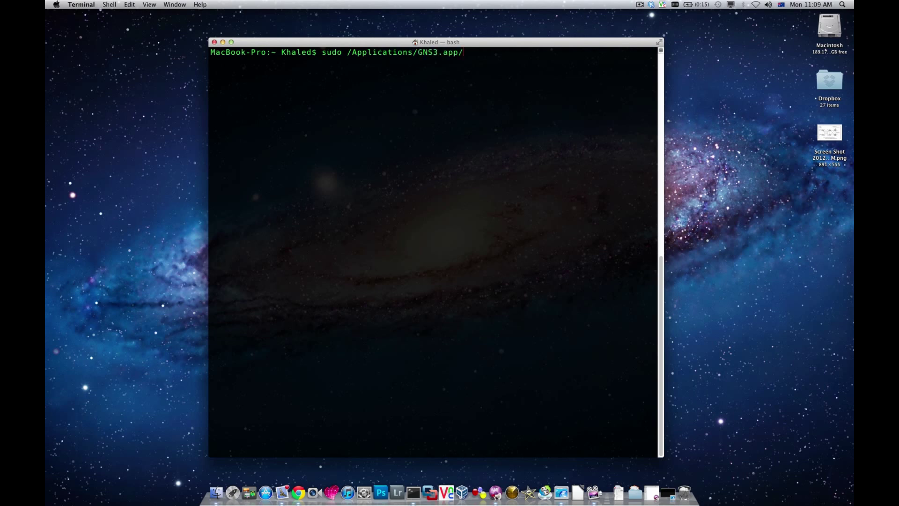
pyautogui.press('Tab')
pyautogui.write('M')
pyautogui.press('Tab')
pyautogui.write('G')
pyautogui.press('Tab')
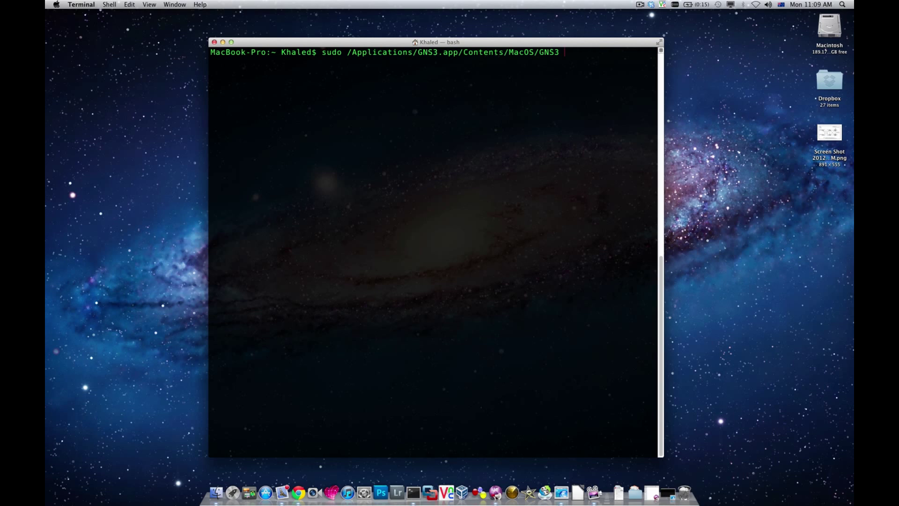
pyautogui.press('Return')
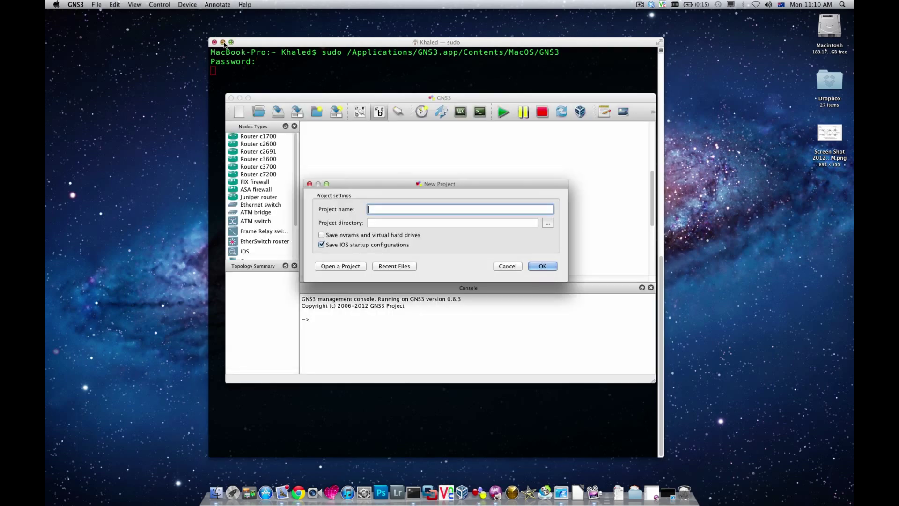
# Skip the New Project dialog and place a c3600 router R1 and cloud C1 on the canvas
pyautogui.click(222, 43)
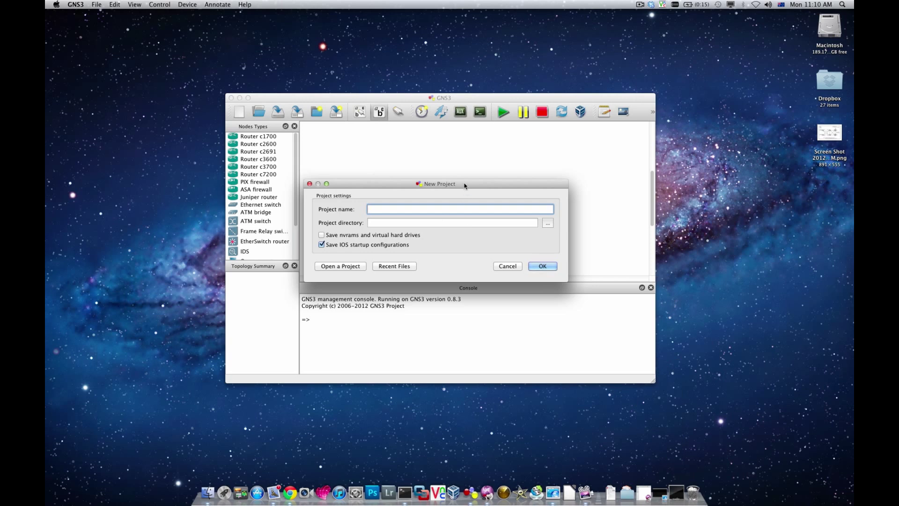
pyautogui.moveTo(464, 184); pyautogui.dragTo(455, 167)
pyautogui.click(498, 249)
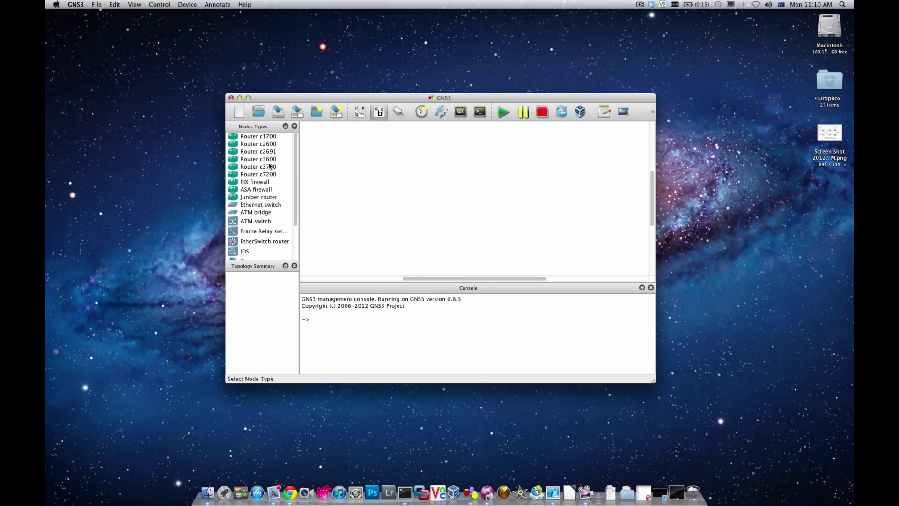
pyautogui.moveTo(265, 159); pyautogui.dragTo(357, 200)
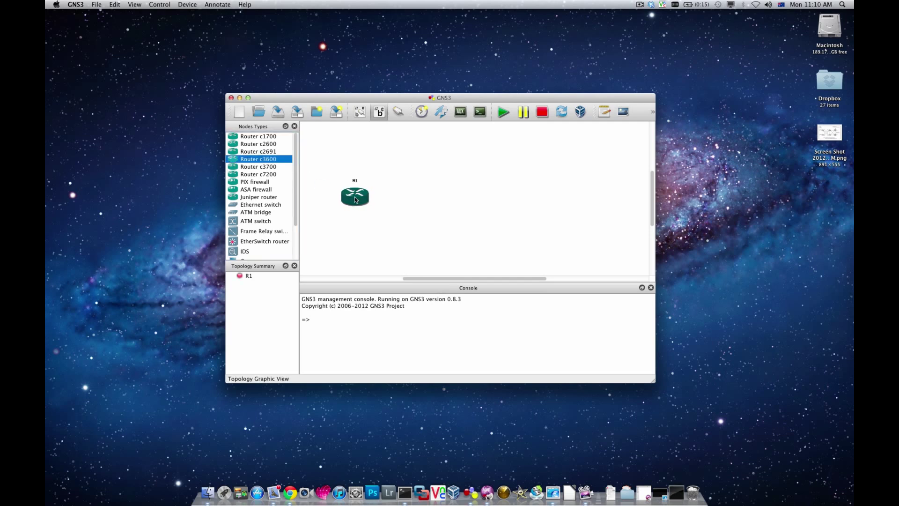
pyautogui.moveTo(295, 196); pyautogui.dragTo(517, 207)
pyautogui.click(398, 112)
pyautogui.click(398, 111)
# Add an en0 Generic Ethernet NIO to cloud C1 and apply the settings
pyautogui.doubleClick(537, 211)
pyautogui.click(351, 159)
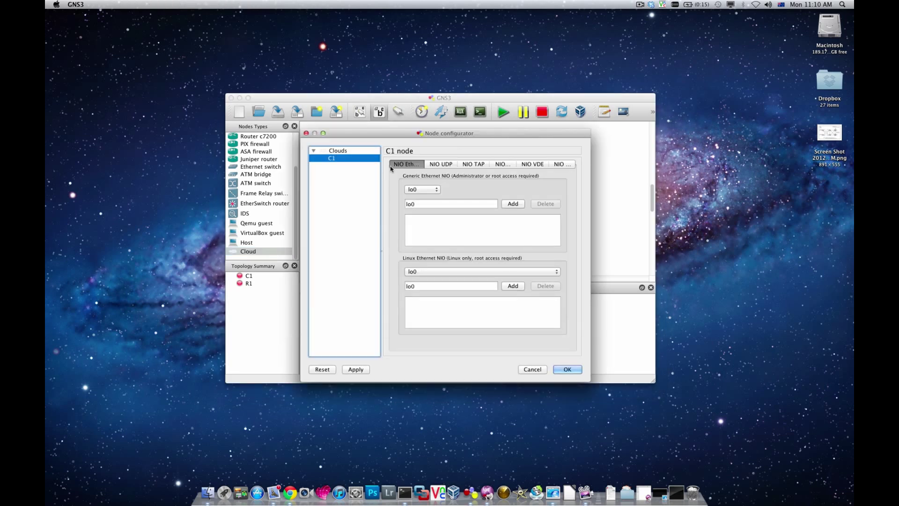
pyautogui.click(423, 189)
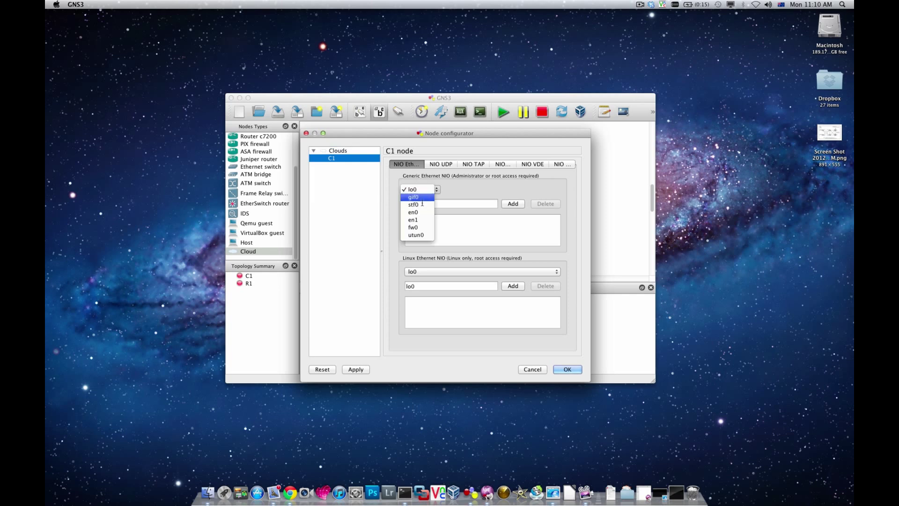
pyautogui.click(413, 212)
pyautogui.click(512, 203)
pyautogui.click(567, 369)
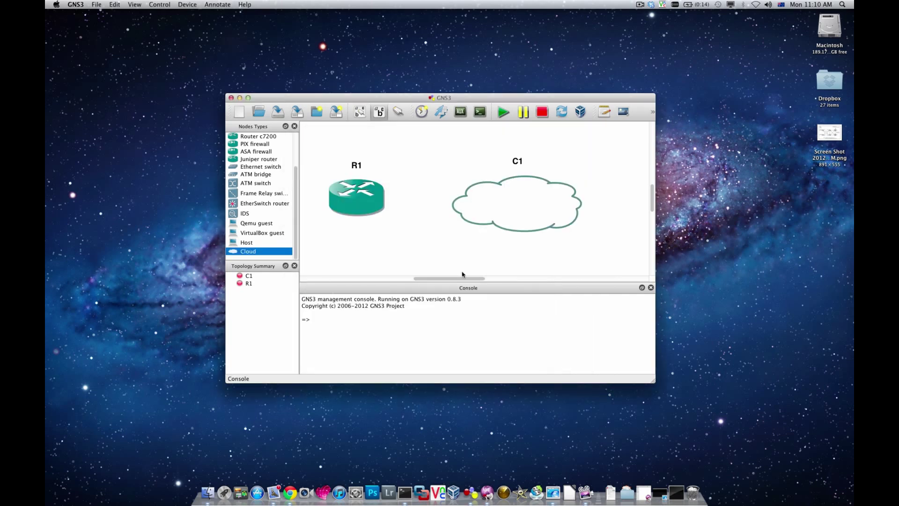
# Link R1's f0/0 to C1's nio_gen_eth:en0 and nudge C1 slightly upward
pyautogui.click(399, 111)
pyautogui.click(366, 193)
pyautogui.click(381, 202)
pyautogui.click(515, 212)
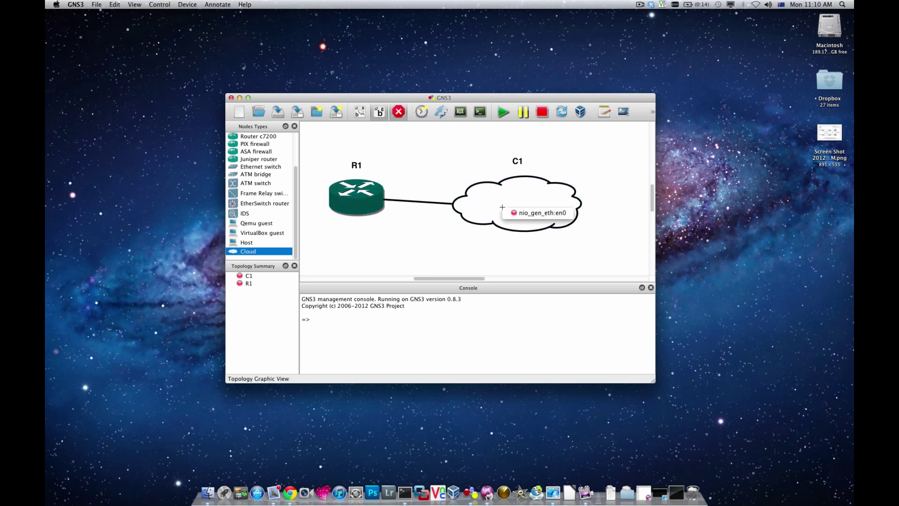
pyautogui.click(520, 214)
pyautogui.click(398, 112)
pyautogui.moveTo(496, 209); pyautogui.dragTo(494, 206)
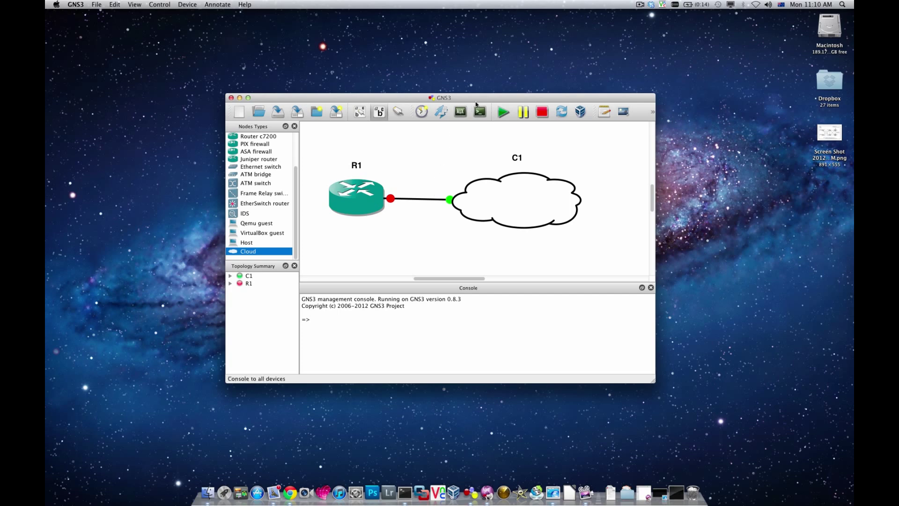
# Move the GNS3 window to the upper left and fine-tune the positions of C1 and R1
pyautogui.moveTo(483, 100); pyautogui.dragTo(322, 47)
pyautogui.moveTo(343, 145); pyautogui.dragTo(343, 142)
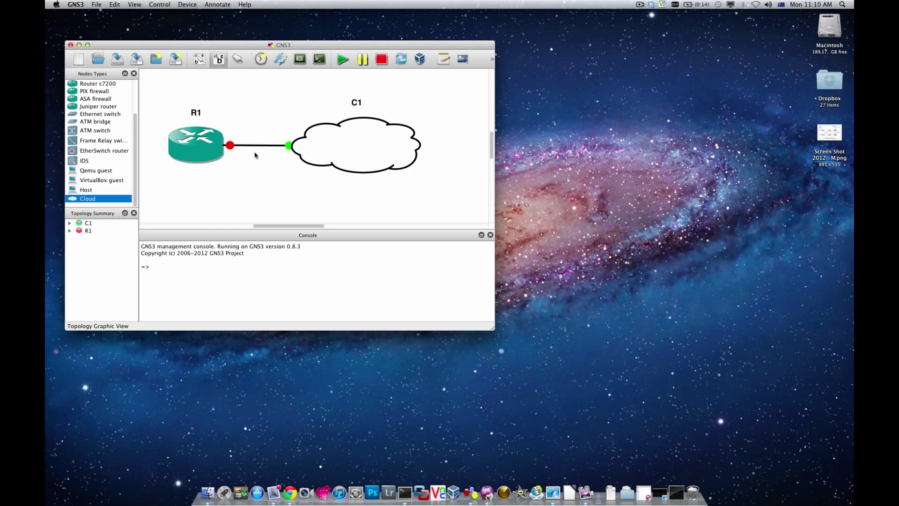
pyautogui.moveTo(355, 143); pyautogui.dragTo(354, 143)
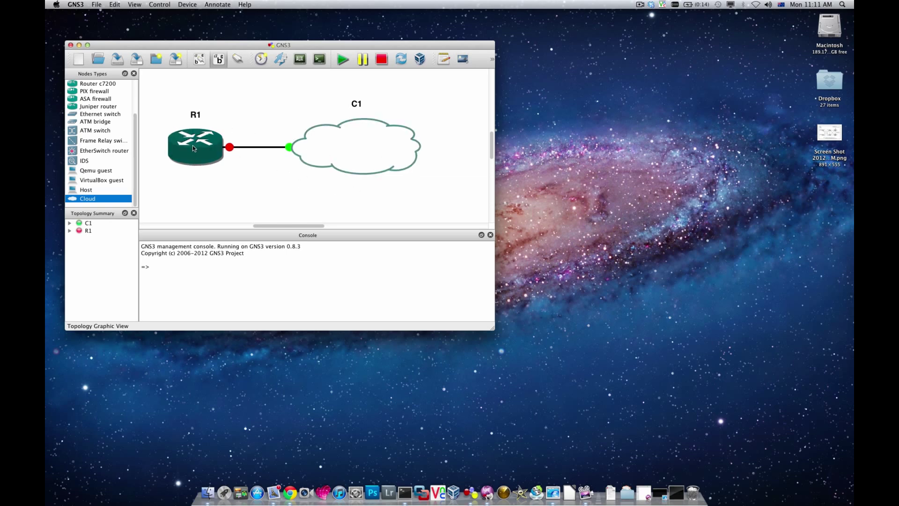
pyautogui.moveTo(194, 145)
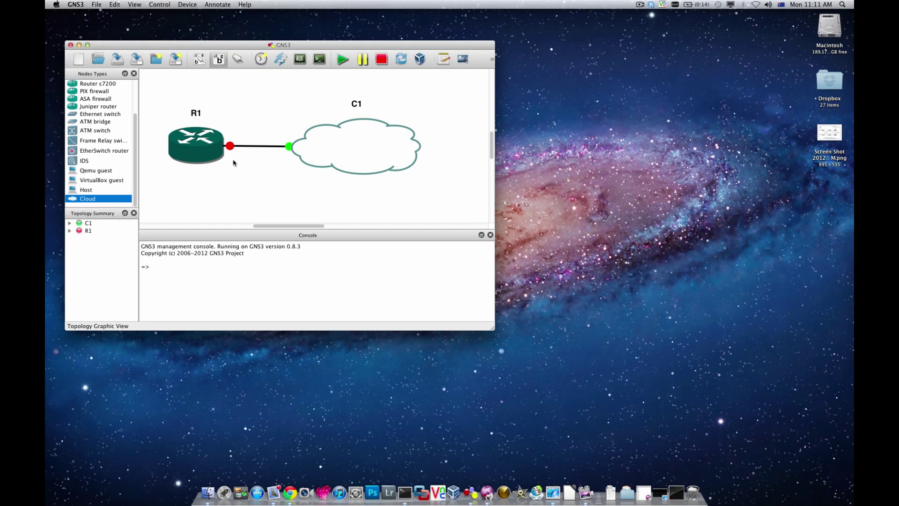
pyautogui.moveTo(201, 155); pyautogui.dragTo(200, 156)
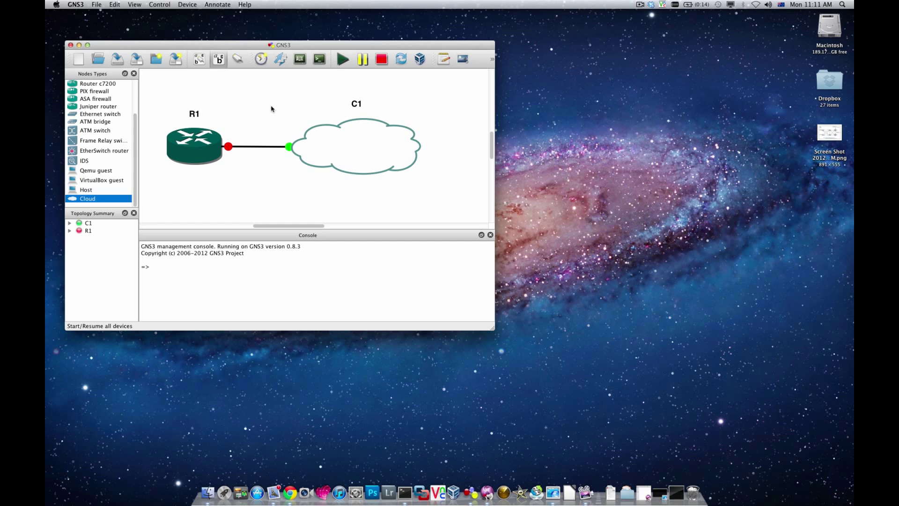
# Open R1's console and arrange it beside a resized GNS3 window
pyautogui.doubleClick(197, 145)
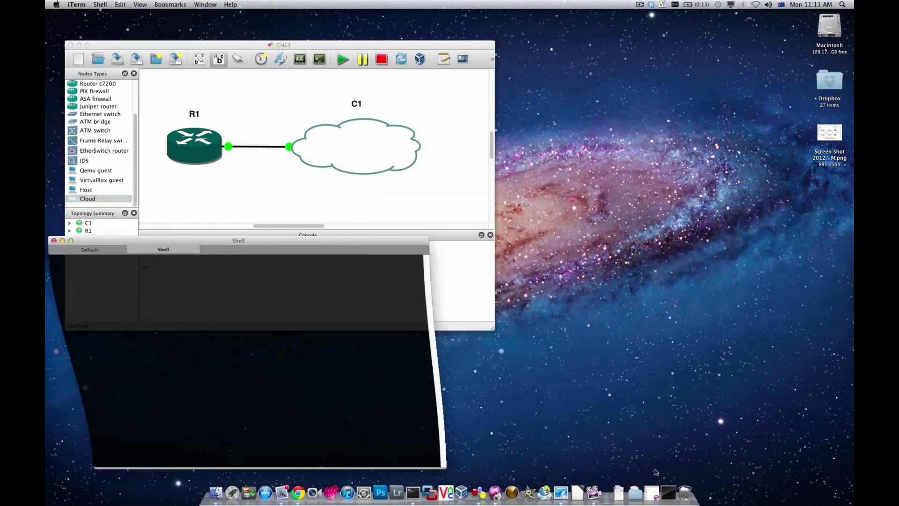
pyautogui.moveTo(270, 241); pyautogui.dragTo(683, 97)
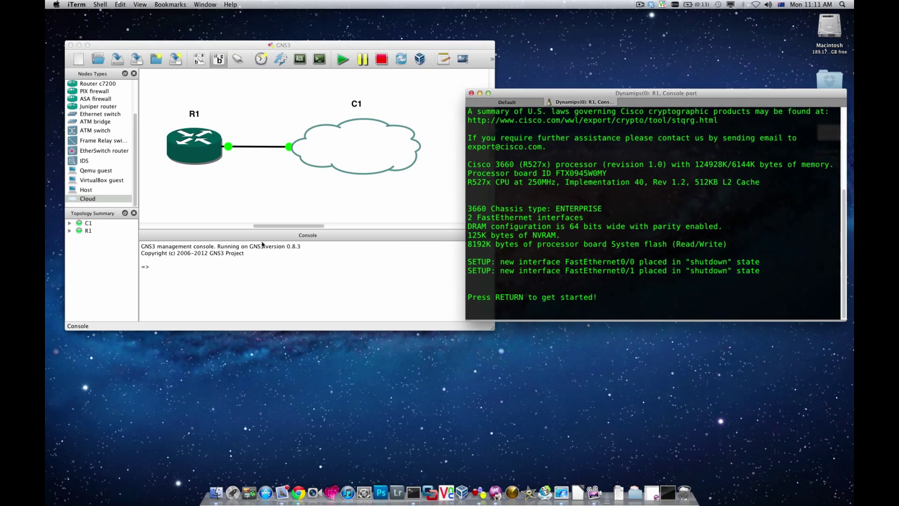
pyautogui.click(263, 254)
pyautogui.moveTo(494, 330); pyautogui.dragTo(446, 335)
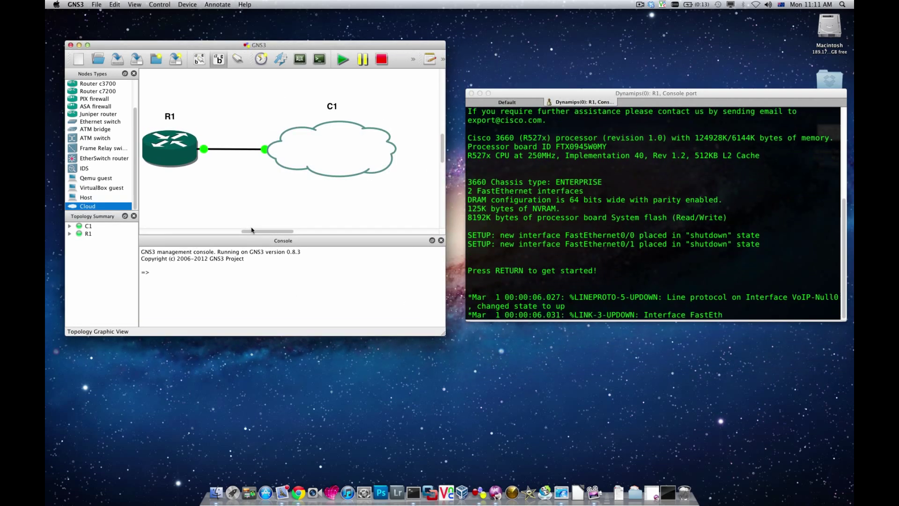
pyautogui.moveTo(251, 231)
pyautogui.mouseDown()
pyautogui.moveTo(274, 231)
pyautogui.moveTo(234, 231)
pyautogui.moveTo(250, 231)
pyautogui.mouseUp()
pyautogui.moveTo(641, 93); pyautogui.dragTo(626, 66)
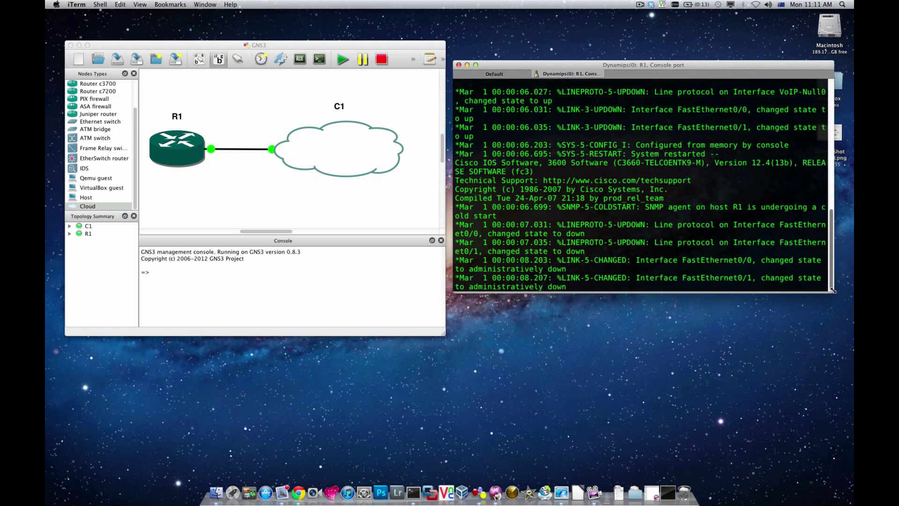
pyautogui.moveTo(832, 290); pyautogui.dragTo(838, 328)
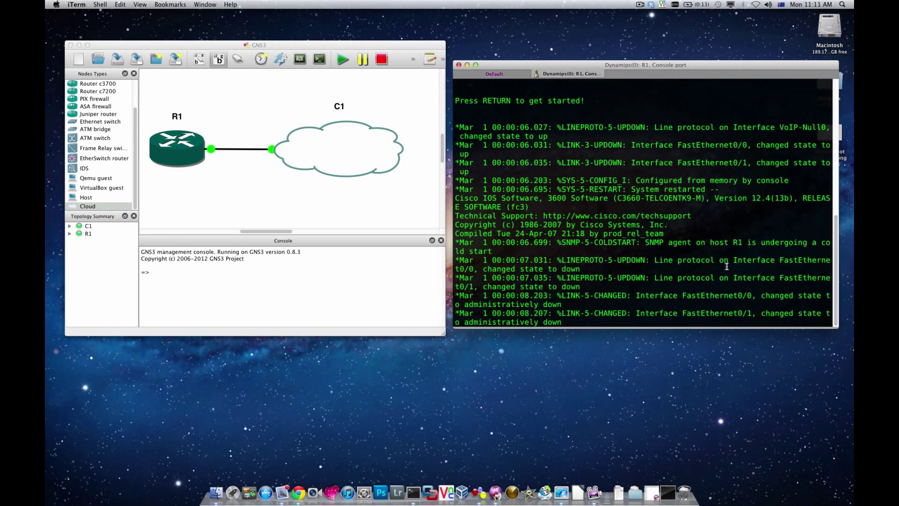
# Run show run at the R1# prompt and page through the 707-byte configuration
pyautogui.press('Return')
pyautogui.press('Return')
pyautogui.press('Return')
pyautogui.press('Return')
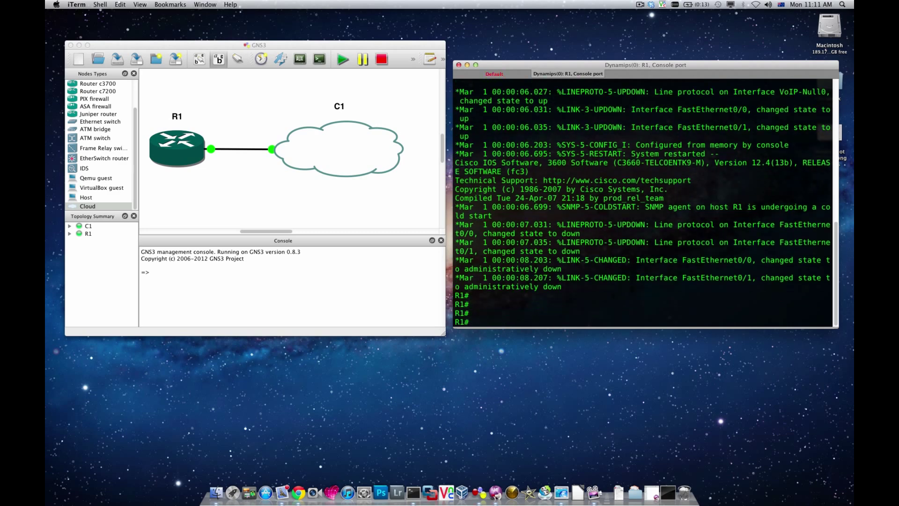
pyautogui.press('Return')
pyautogui.press('Return')
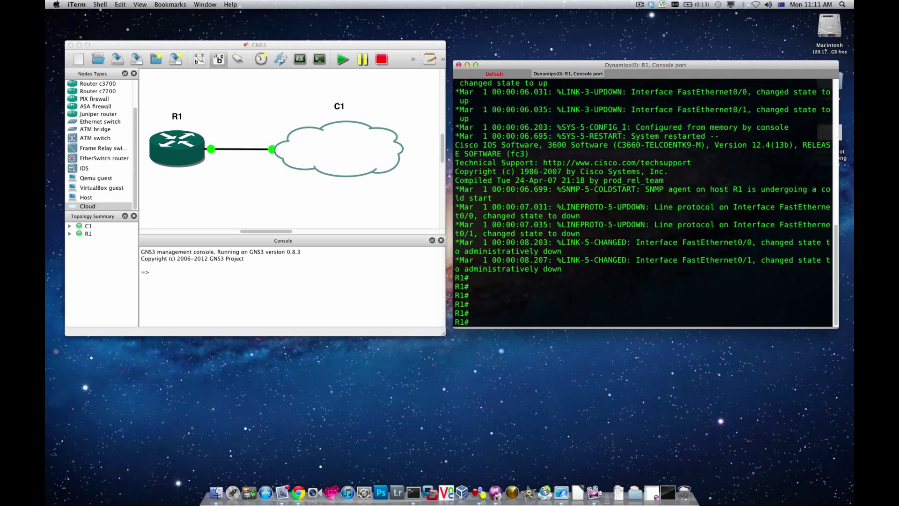
pyautogui.write('show run')
pyautogui.press('Return')
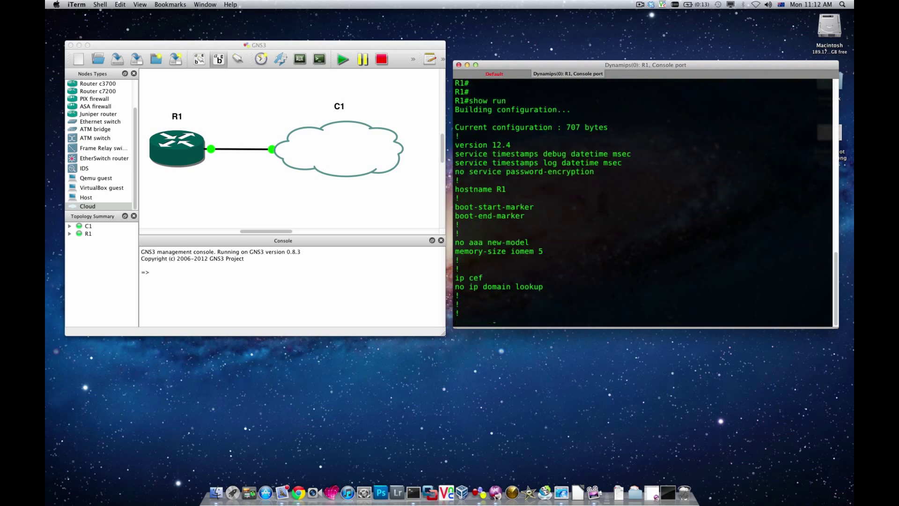
pyautogui.press('Return')
pyautogui.press('Return')
pyautogui.press('Return')
pyautogui.press('Return')
pyautogui.press('Return')
pyautogui.press('Return')
pyautogui.press('Return')
pyautogui.press('Return')
pyautogui.press('Return')
pyautogui.press('Return')
pyautogui.press('Return')
pyautogui.press('Return')
pyautogui.press('Return')
pyautogui.press('Return')
pyautogui.press('Return')
pyautogui.press('Return')
pyautogui.press('Return')
pyautogui.press('Return')
pyautogui.press('Return')
pyautogui.press('Return')
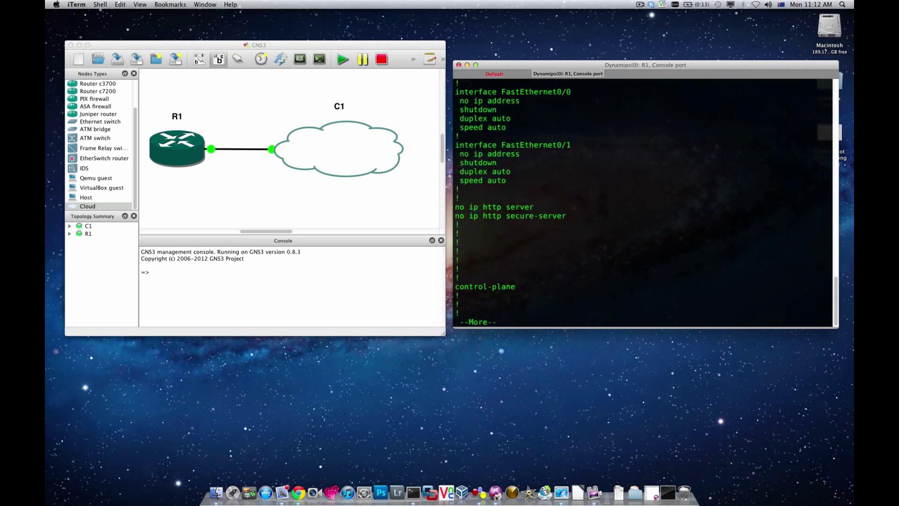
pyautogui.press('Return')
pyautogui.press('Return')
pyautogui.press('Return')
pyautogui.press('Return')
pyautogui.press('Return')
pyautogui.press('Return')
pyautogui.press('Return')
pyautogui.press('Return')
pyautogui.press('Return')
pyautogui.press('Return')
pyautogui.press('Return')
pyautogui.press('Return')
pyautogui.press('Return')
pyautogui.press('Return')
pyautogui.press('Return')
pyautogui.press('Return')
pyautogui.press('Return')
pyautogui.press('Return')
pyautogui.press('Return')
pyautogui.press('Return')
pyautogui.press('Return')
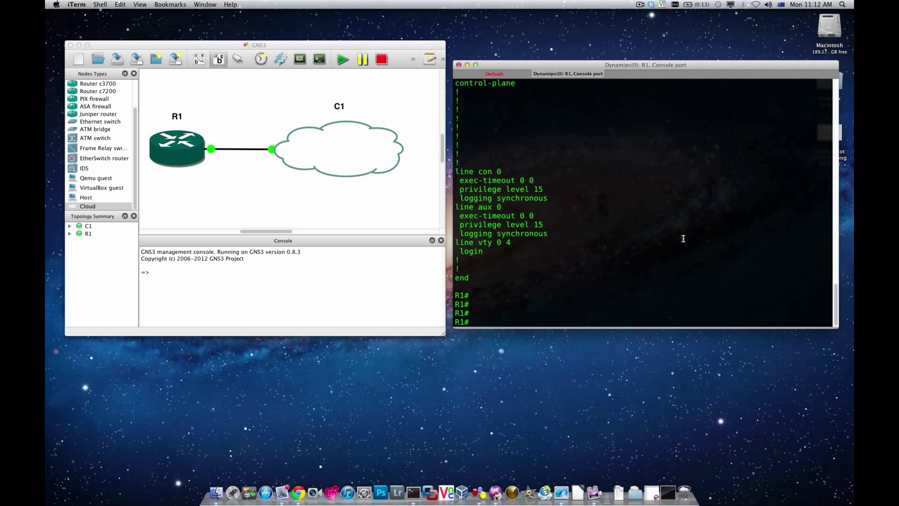
# Back in GNS3, nudge R1 and show interface names on the link ends
pyautogui.click(167, 150)
pyautogui.moveTo(166, 149); pyautogui.dragTo(169, 147)
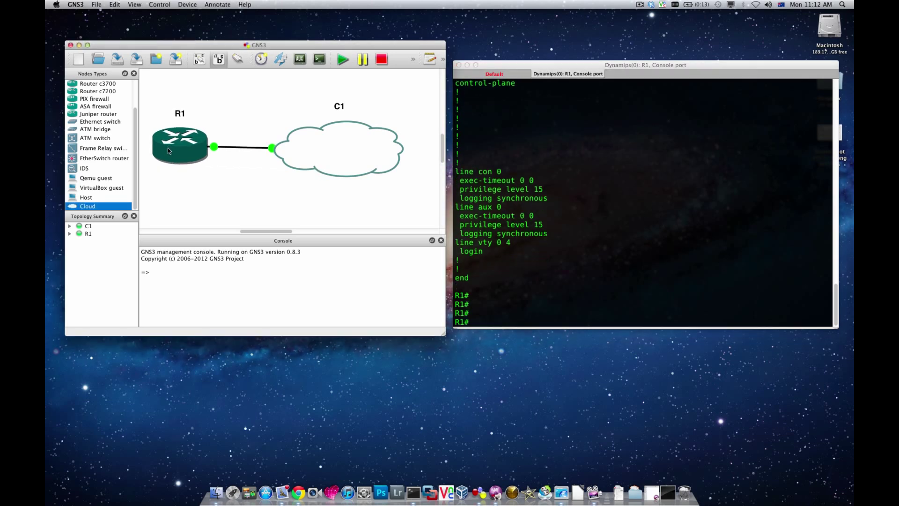
pyautogui.click(199, 59)
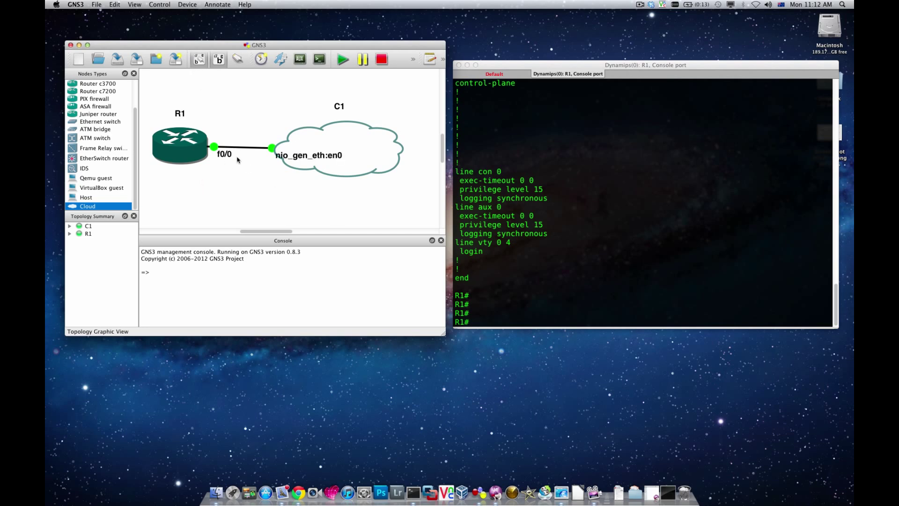
# In the R1 console, enter global configuration mode with 'conf t' and select interface FastEthernet0/0
pyautogui.click(202, 60)
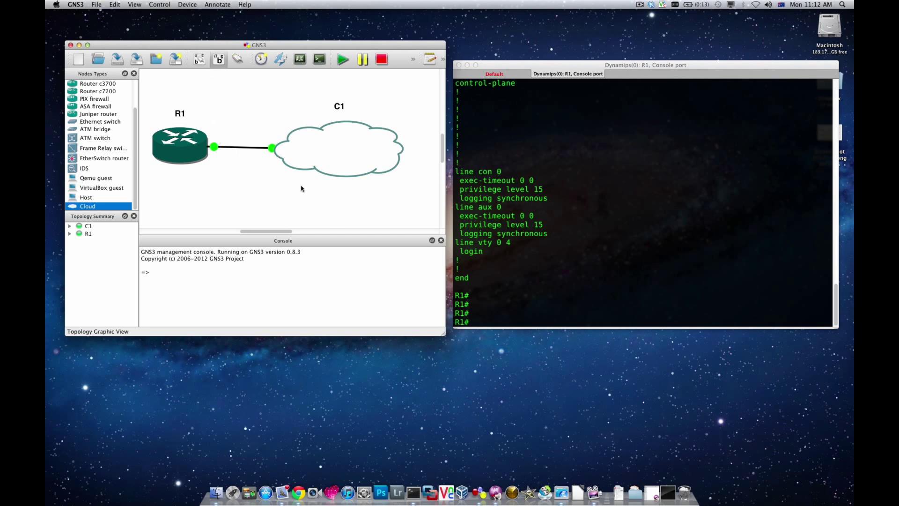
pyautogui.click(506, 318)
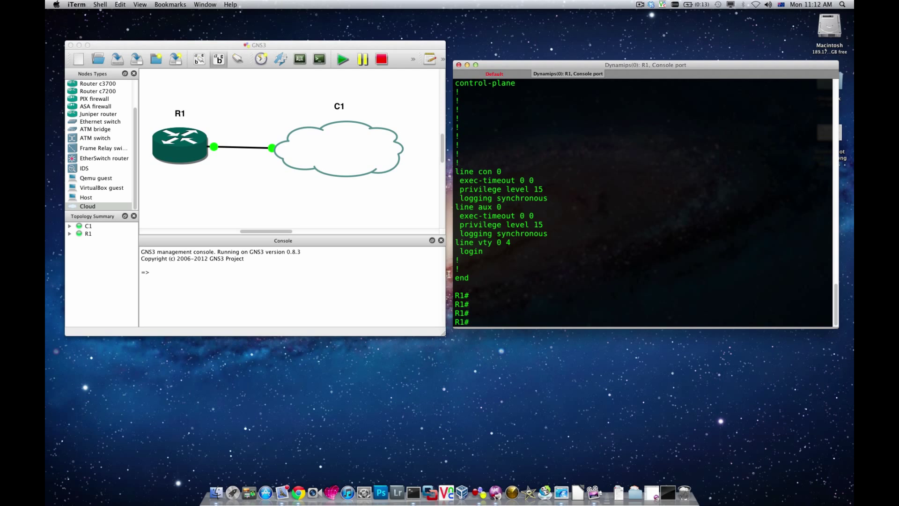
pyautogui.press('Return')
pyautogui.press('Return')
pyautogui.write('conf t')
pyautogui.press('Return')
pyautogui.write('int')
pyautogui.press('Tab')
pyautogui.write('f')
pyautogui.press('Tab')
pyautogui.write('0/0')
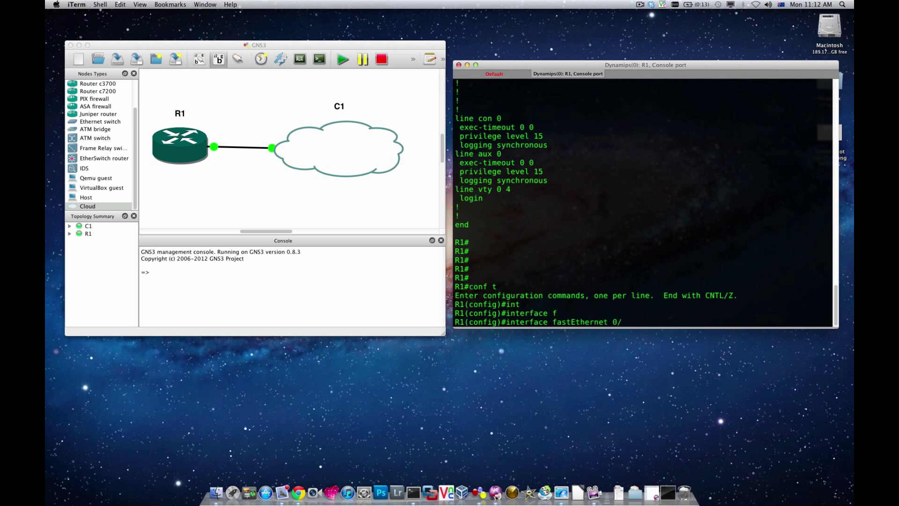
pyautogui.press('Return')
# Bring FastEthernet0/0 up with 'no shutdown'
pyautogui.write('no sh')
pyautogui.press('Tab')
pyautogui.press('Return')
pyautogui.press('Return')
pyautogui.press('Return')
pyautogui.press('Return')
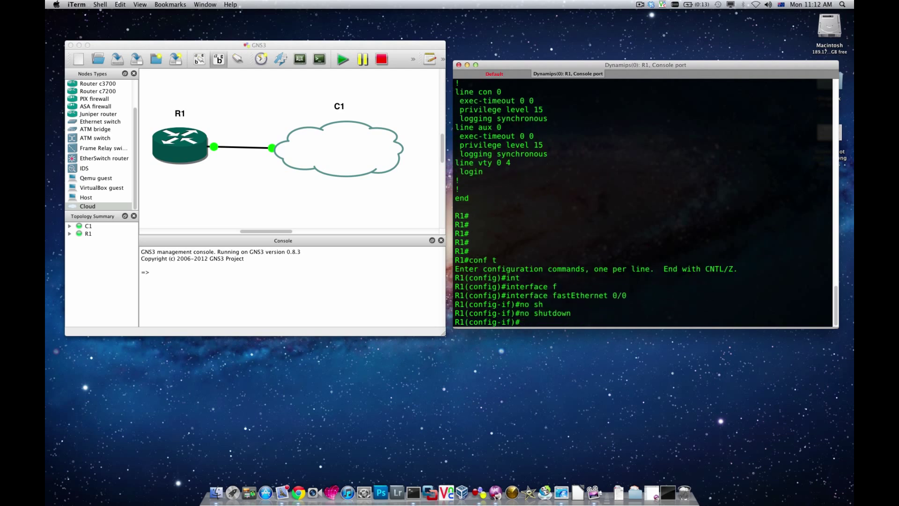
pyautogui.write('ip add')
pyautogui.press('Tab')
pyautogui.write('dh')
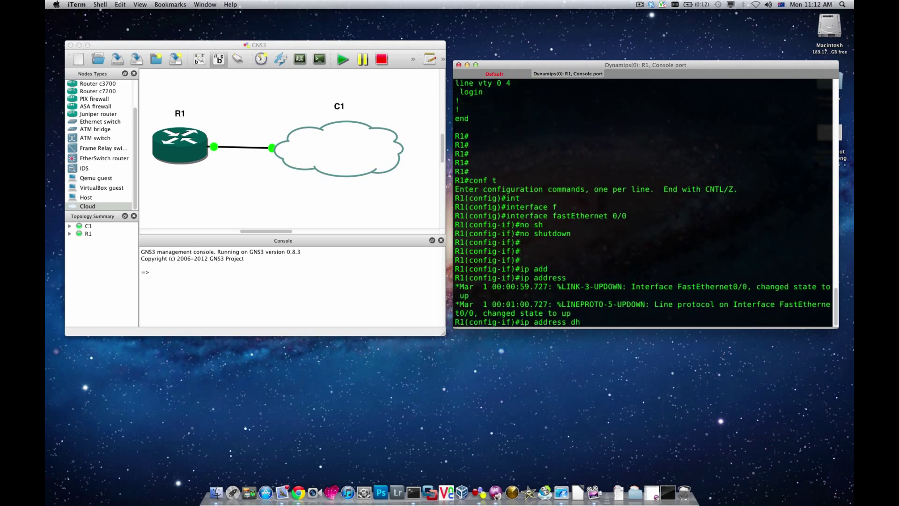
pyautogui.write('c')
pyautogui.press('Tab')
pyautogui.press('BackSpace')
pyautogui.press('BackSpace')
pyautogui.press('BackSpace')
pyautogui.press('BackSpace')
pyautogui.press('BackSpace')
pyautogui.press('BackSpace')
pyautogui.press('BackSpace')
pyautogui.press('BackSpace')
pyautogui.press('BackSpace')
pyautogui.press('BackSpace')
pyautogui.press('BackSpace')
pyautogui.press('BackSpace')
pyautogui.press('BackSpace')
pyautogui.press('BackSpace')
pyautogui.press('BackSpace')
pyautogui.press('Return')
pyautogui.press('Return')
pyautogui.press('Return')
pyautogui.press('Return')
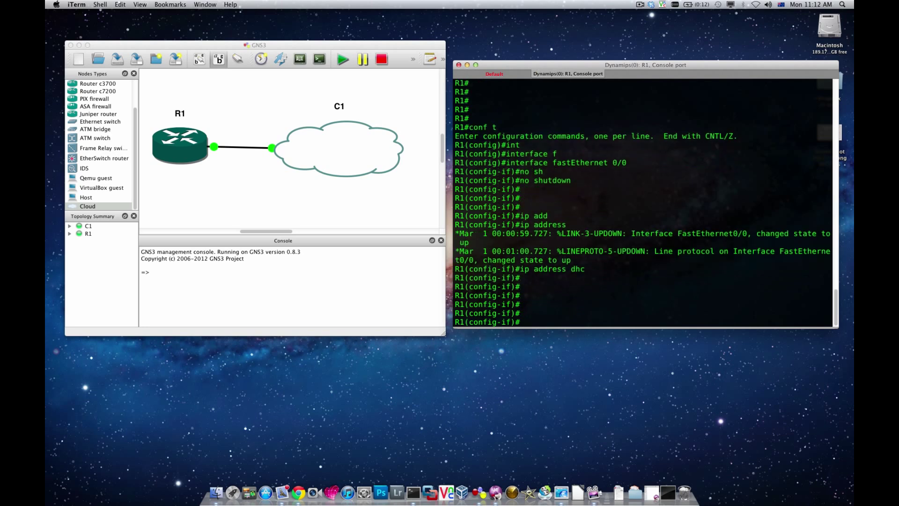
# Type 'ip address dhcp' at the FastEthernet0/0 interface prompt
pyautogui.write('ip add')
pyautogui.press('Tab')
pyautogui.write('dhc')
pyautogui.press('Tab')
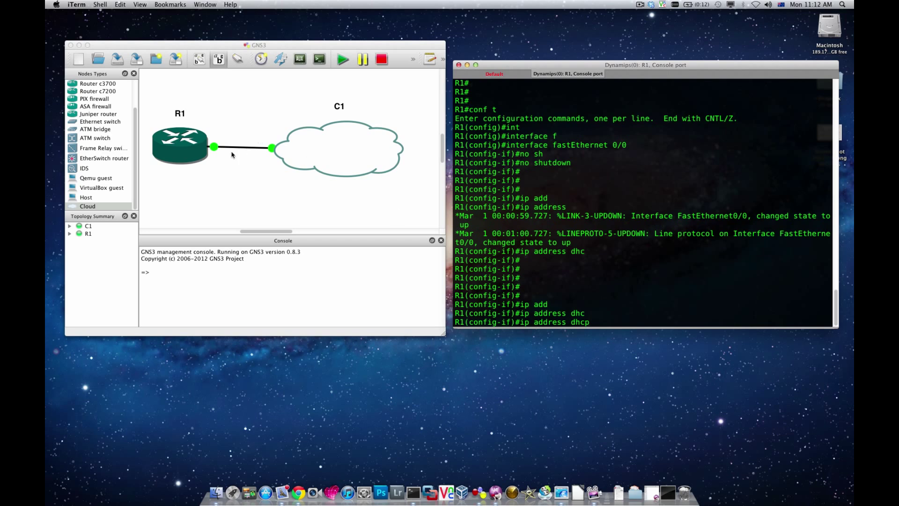
# Move cloud C1 back into view beside R1 in the GNS3 topology
pyautogui.click(325, 152)
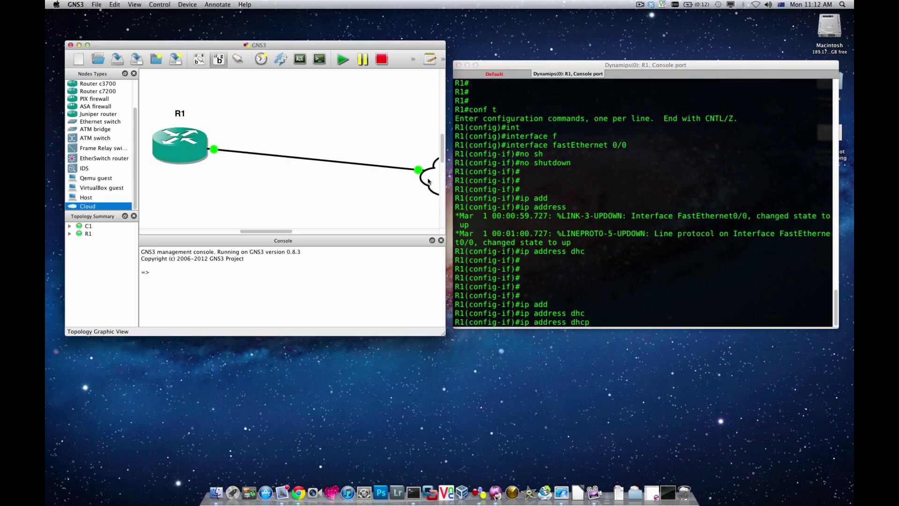
pyautogui.moveTo(426, 181); pyautogui.dragTo(301, 146)
pyautogui.click(585, 287)
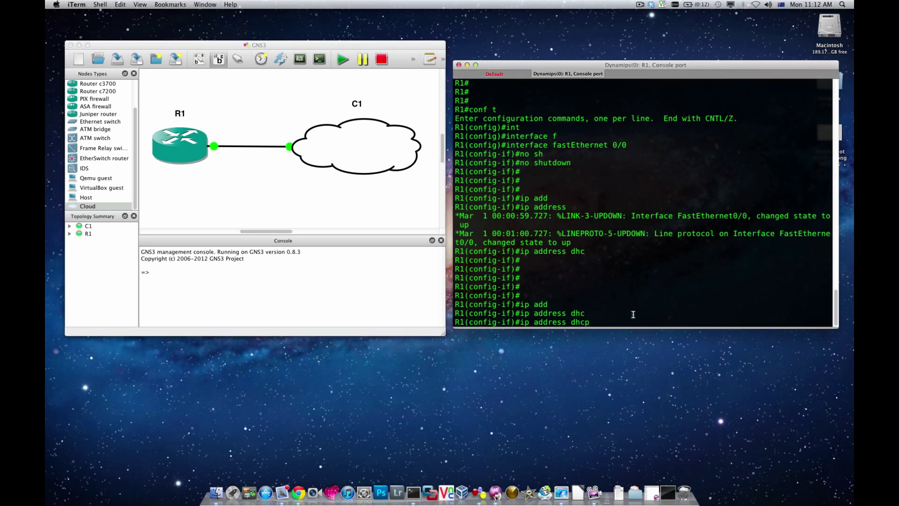
# Apply 'ip address dhcp' so FastEthernet0/0 receives 10.0.0.19 with mask 255.255.255.0
pyautogui.press('Return')
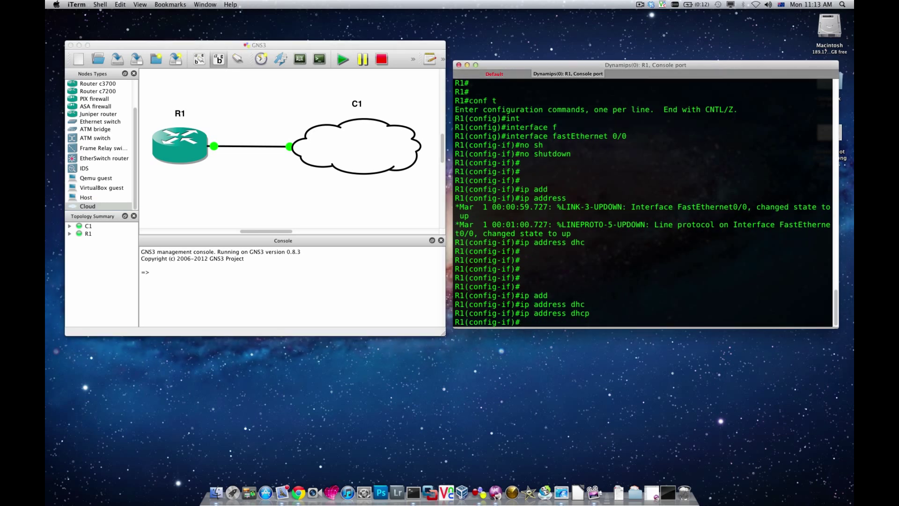
pyautogui.press('Return')
pyautogui.press('Return')
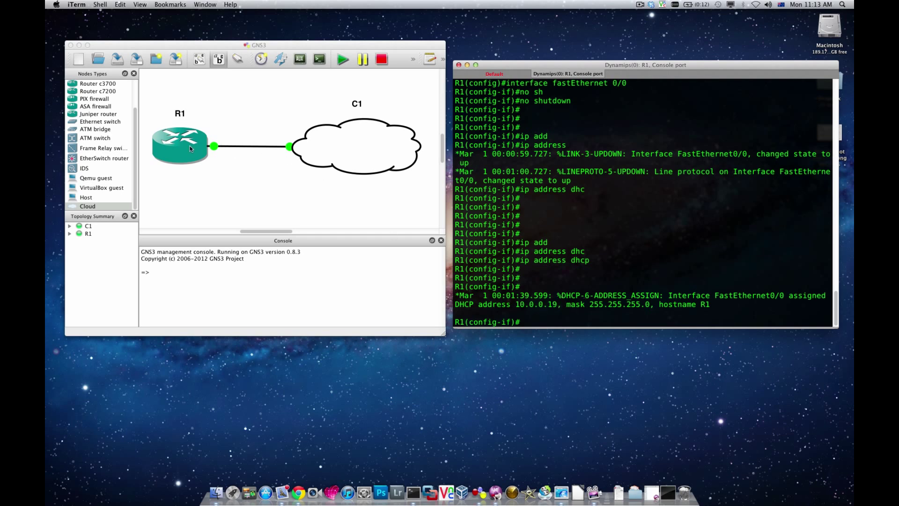
pyautogui.moveTo(188, 147); pyautogui.dragTo(192, 159)
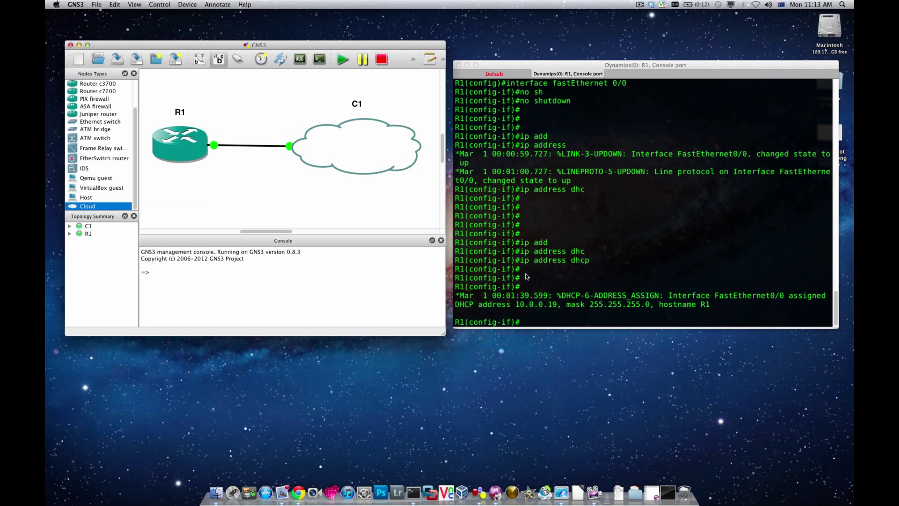
# Exit configuration mode with Ctrl+Z and ping google.com.au, which fails as an unrecognized host
pyautogui.click(537, 291)
pyautogui.press('Return')
pyautogui.press('Return')
pyautogui.press('Return')
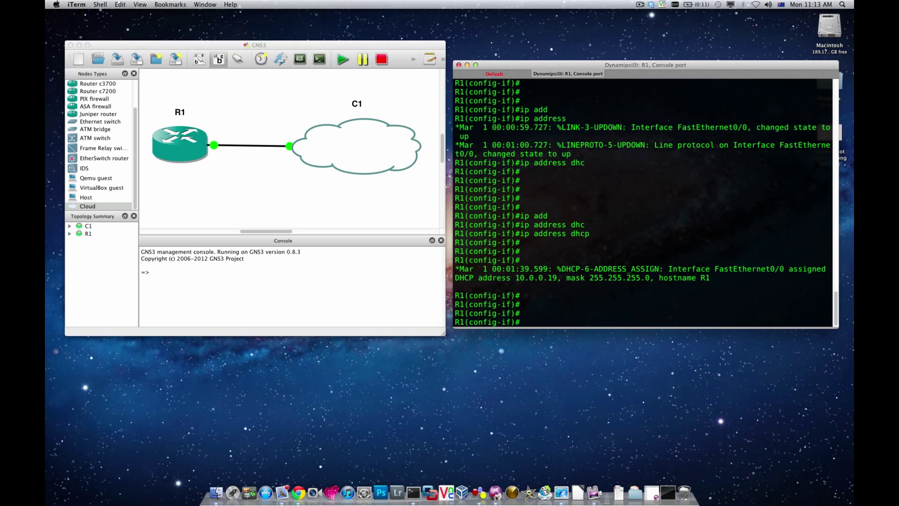
pyautogui.press('Return')
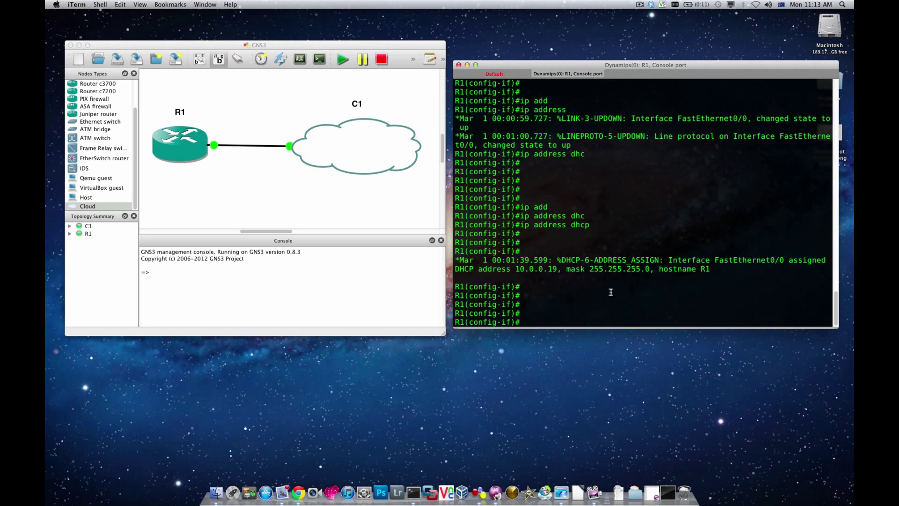
pyautogui.hotkey('ctrl', 'z')
pyautogui.press('Return')
pyautogui.press('Return')
pyautogui.press('Return')
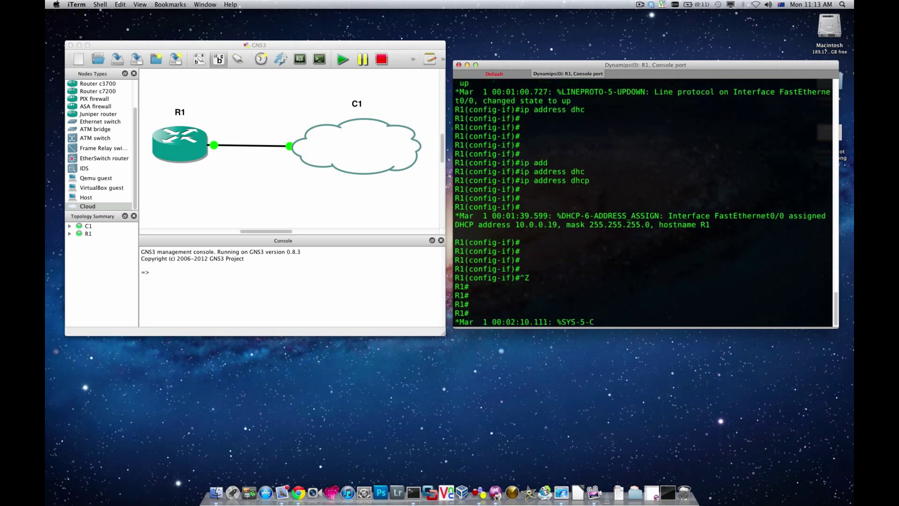
pyautogui.press('Return')
pyautogui.press('Return')
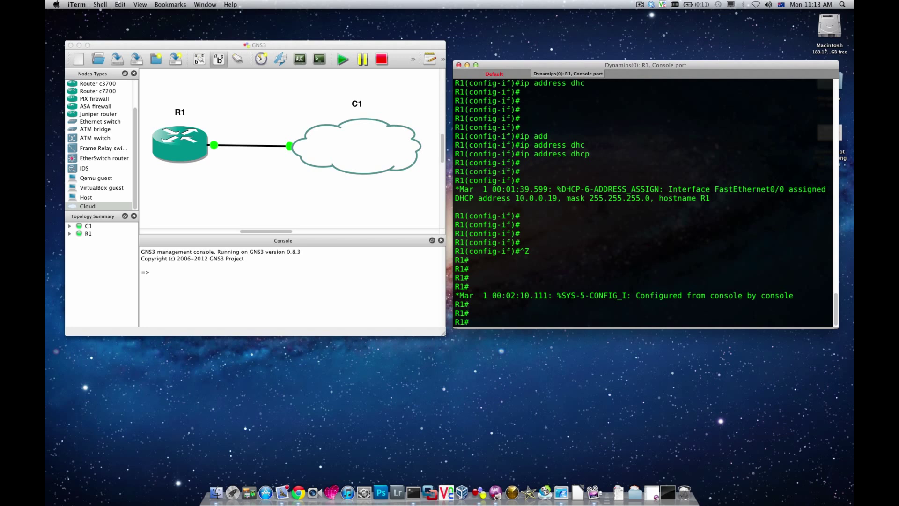
pyautogui.write('ping google.com.au')
pyautogui.press('Return')
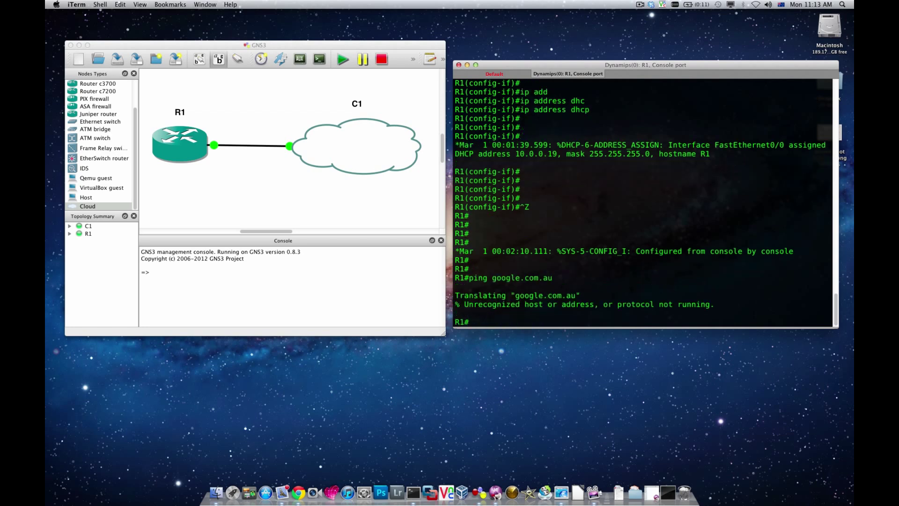
pyautogui.press('Return')
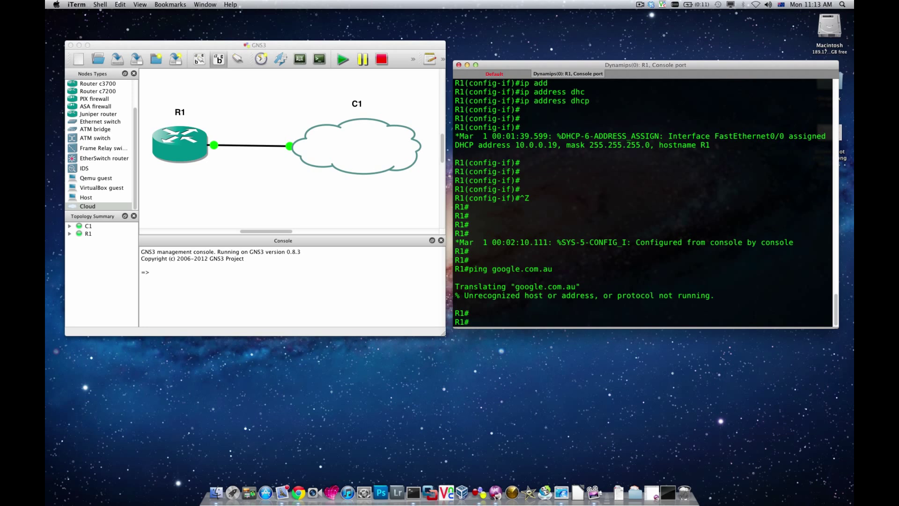
# Enable 'ip domain-lookup' in global configuration on R1, then exit configuration mode
pyautogui.press('Return')
pyautogui.write('conf t')
pyautogui.press('Return')
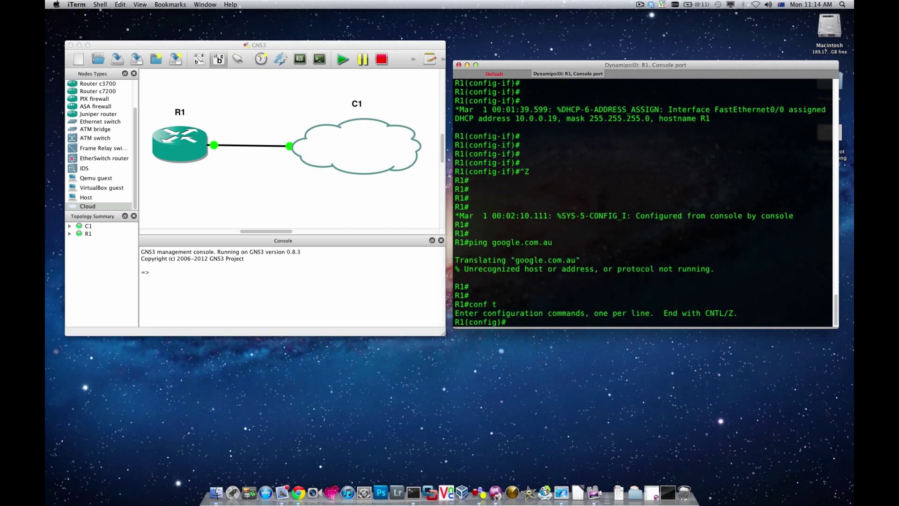
pyautogui.press('Return')
pyautogui.write('ip domain')
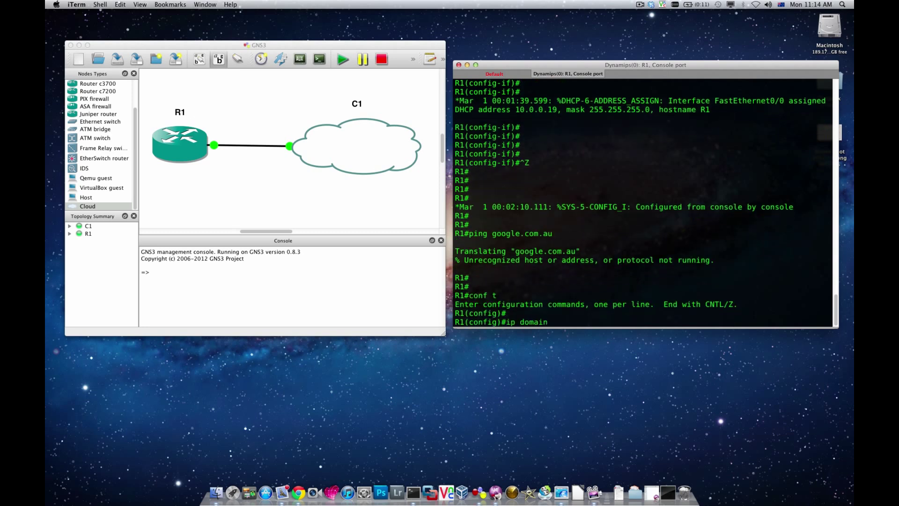
pyautogui.write('-loo')
pyautogui.press('Tab')
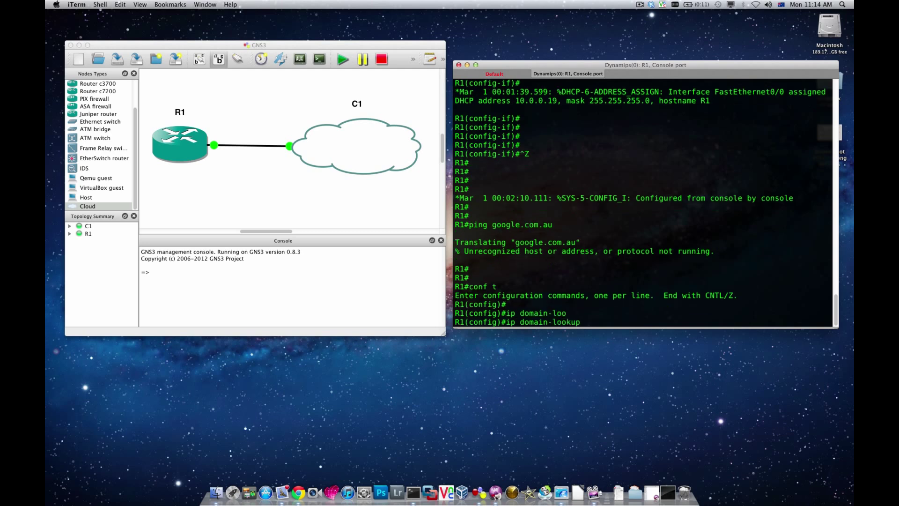
pyautogui.press('Return')
pyautogui.press('Return')
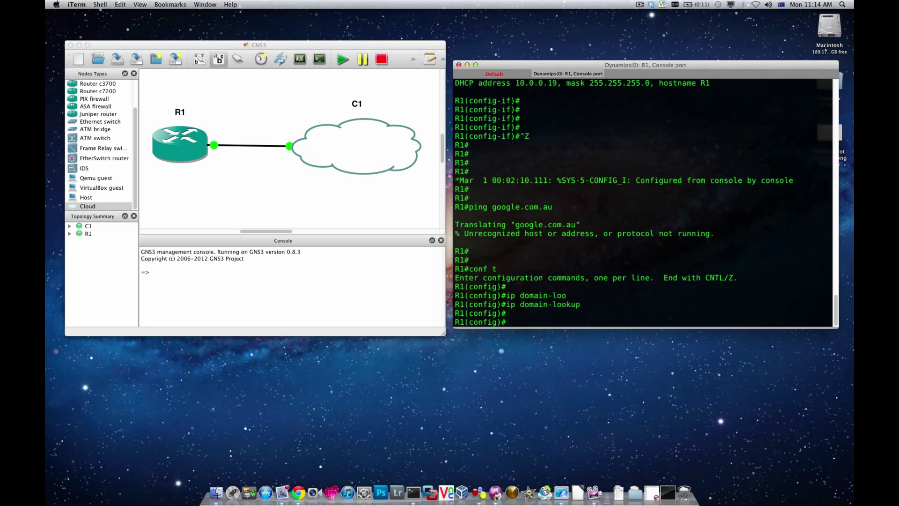
pyautogui.press('Return')
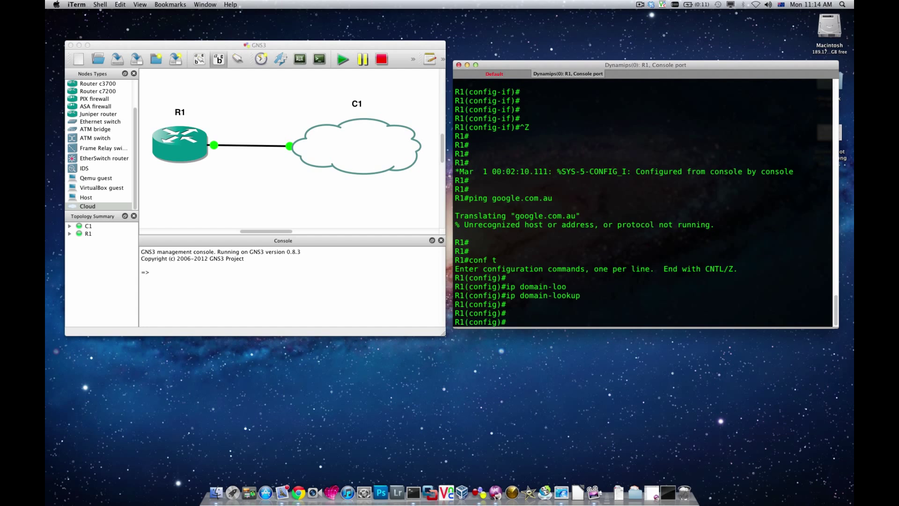
pyautogui.hotkey('ctrl', 'z')
pyautogui.press('Return')
pyautogui.press('Return')
pyautogui.press('Return')
pyautogui.press('Return')
pyautogui.press('Return')
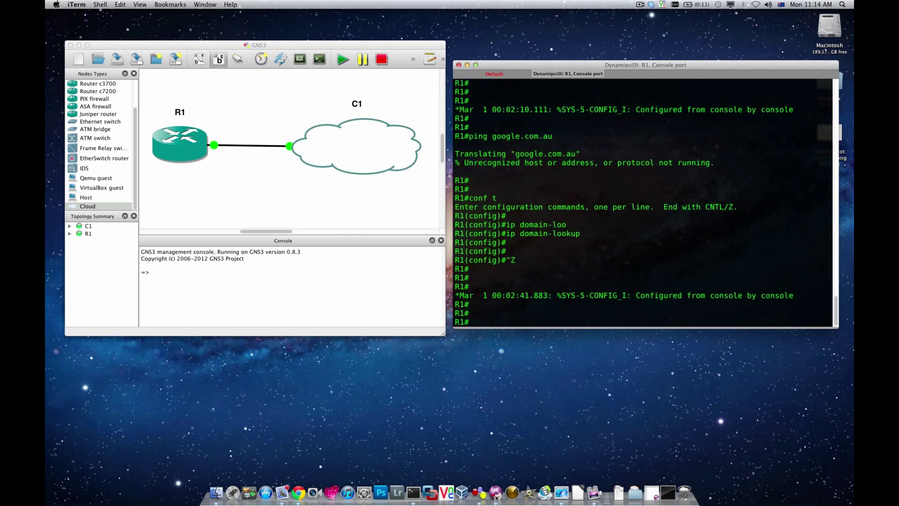
# Ping google.com.au again, now resolving via 10.0.0.1 with 100 percent success
pyautogui.press('Return')
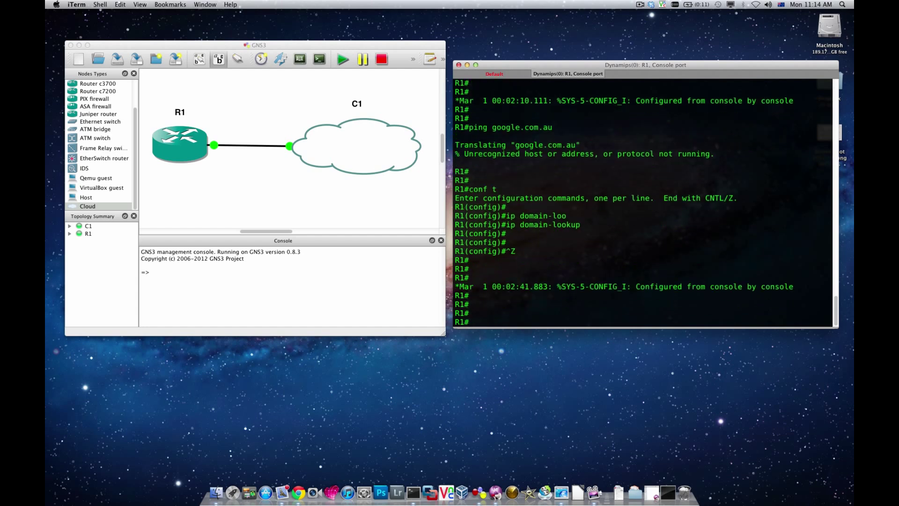
pyautogui.write('ping google.com.au')
pyautogui.press('Return')
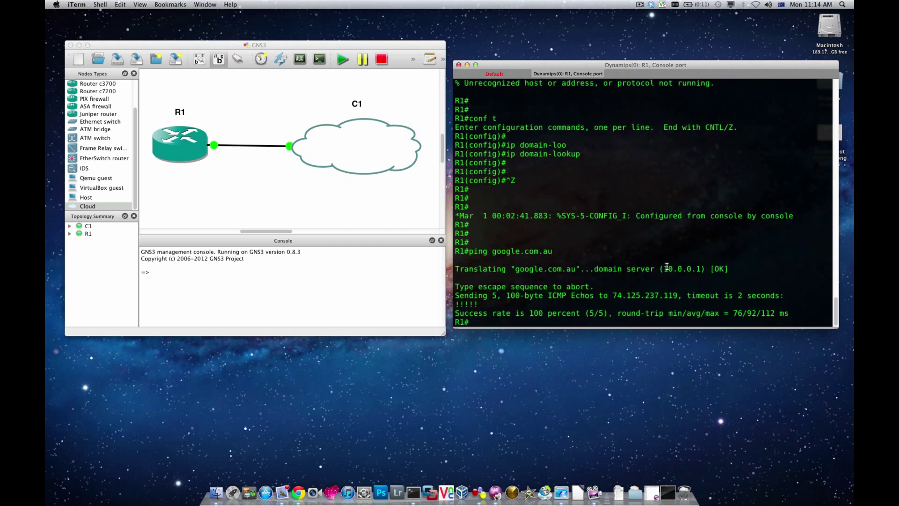
pyautogui.moveTo(664, 268); pyautogui.dragTo(698, 268)
pyautogui.click(672, 271)
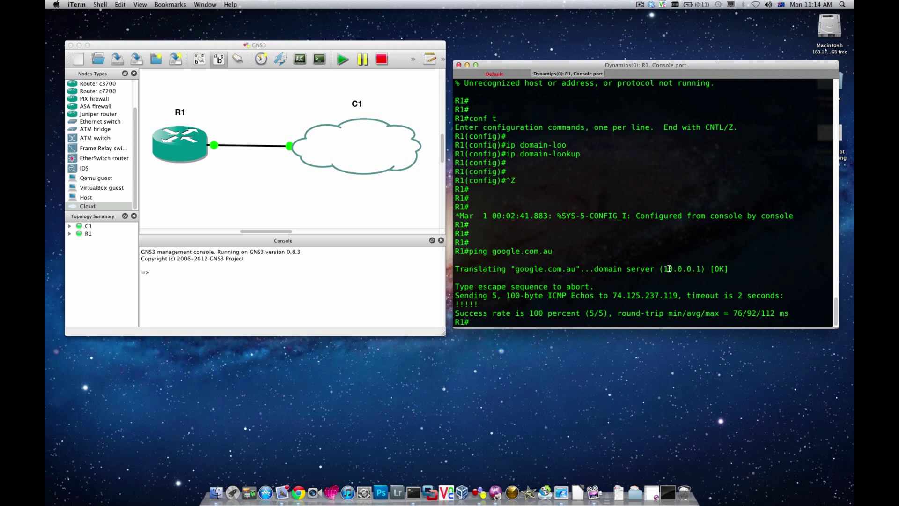
pyautogui.click(364, 492)
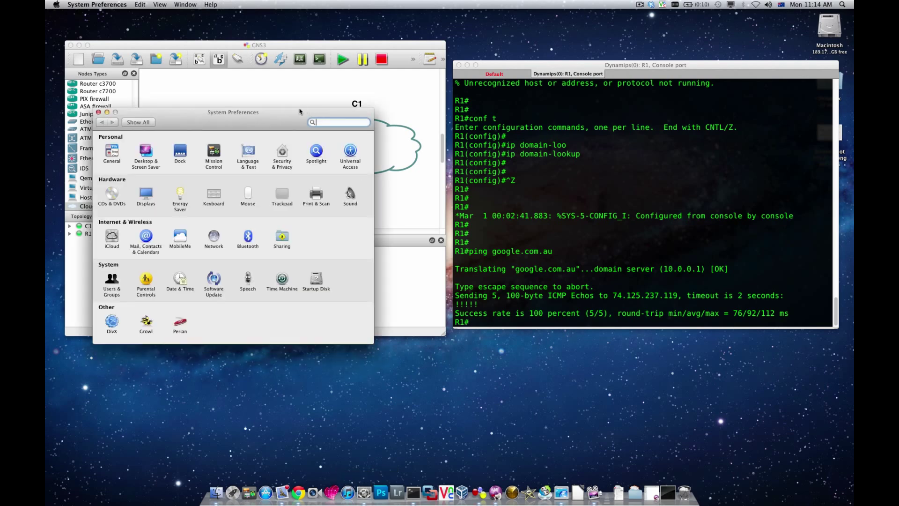
pyautogui.moveTo(298, 112); pyautogui.dragTo(322, 123)
pyautogui.click(240, 246)
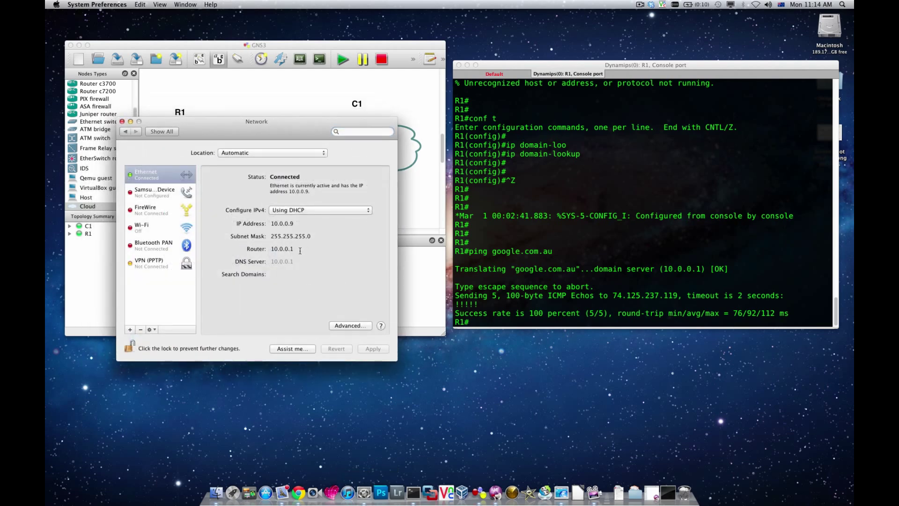
pyautogui.moveTo(300, 251); pyautogui.dragTo(269, 250)
# Close the network settings and clear the marked success-rate line in the R1 console
pyautogui.click(122, 122)
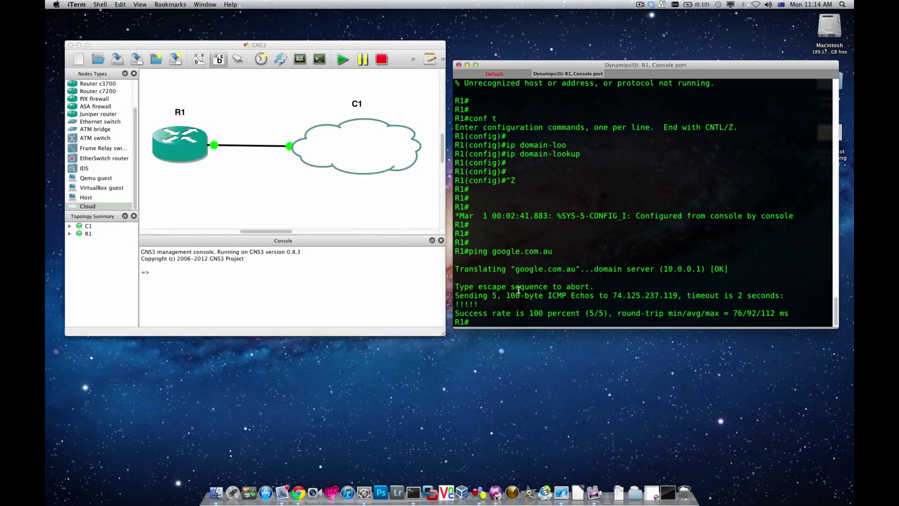
pyautogui.press('Return')
pyautogui.press('Return')
pyautogui.press('Return')
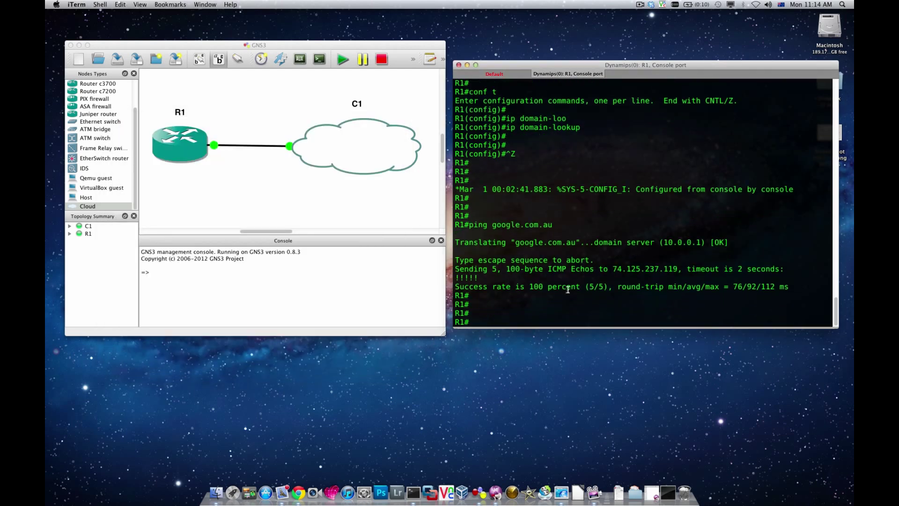
pyautogui.doubleClick(537, 286)
pyautogui.tripleClick(537, 286)
pyautogui.click(529, 311)
# Ping facebook.com from R1, resolving to 69.171.229.11 with 5/5 success
pyautogui.press('Return')
pyautogui.press('Return')
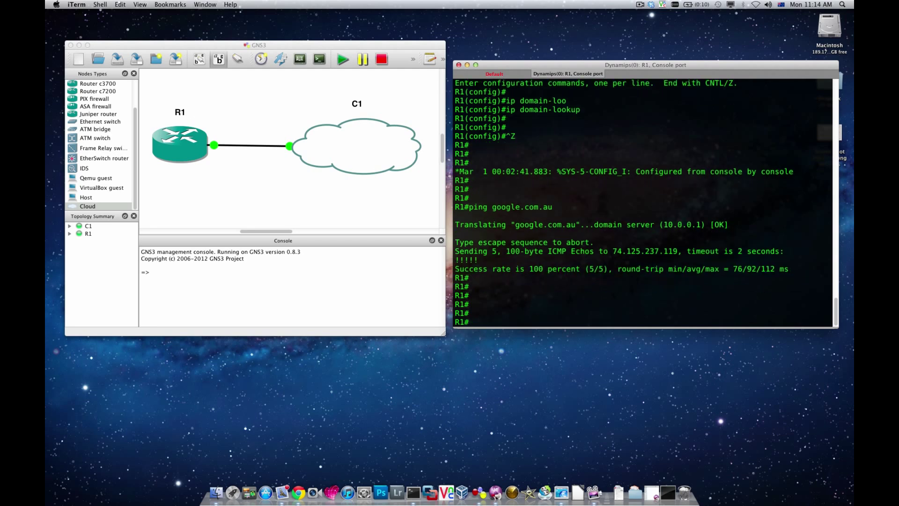
pyautogui.write('ping facebook.com')
pyautogui.press('Return')
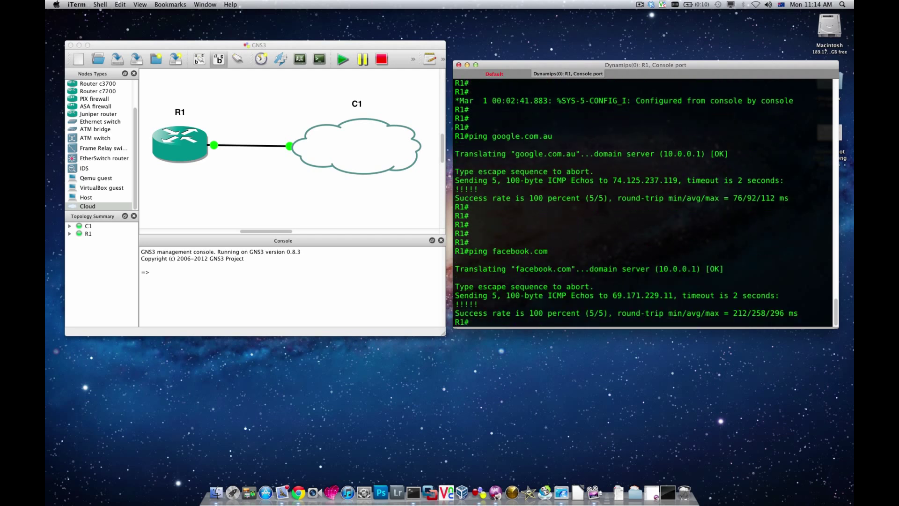
pyautogui.press('Return')
pyautogui.press('Return')
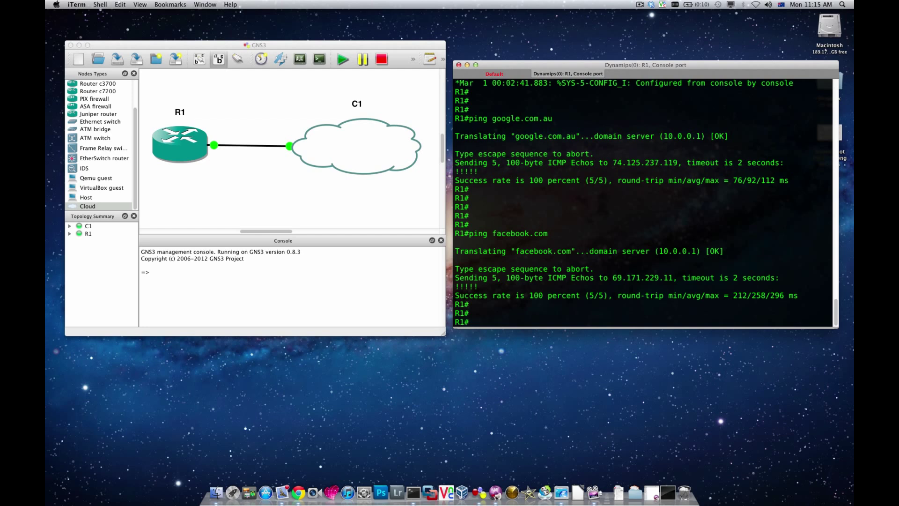
# Close R1's console, minimise the GNS3 window, and bring the sudo Terminal session forward
pyautogui.click(459, 65)
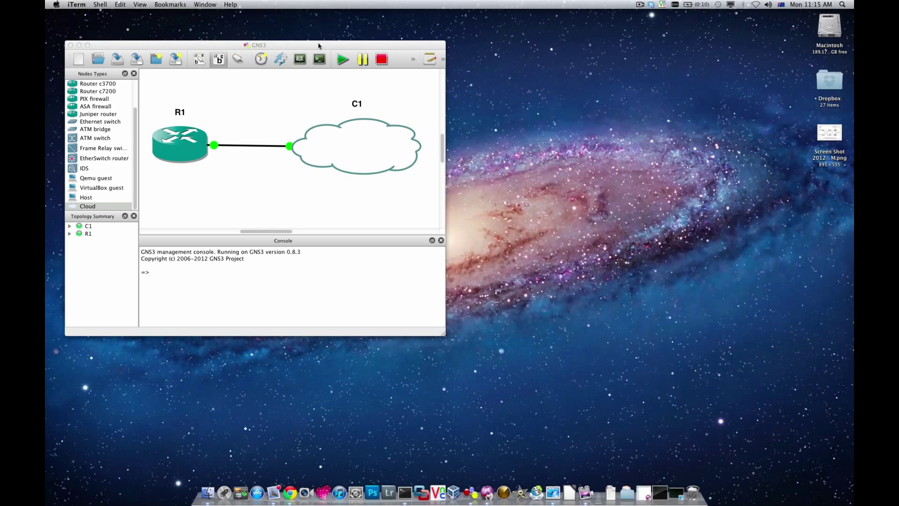
pyautogui.moveTo(107, 45); pyautogui.dragTo(338, 51)
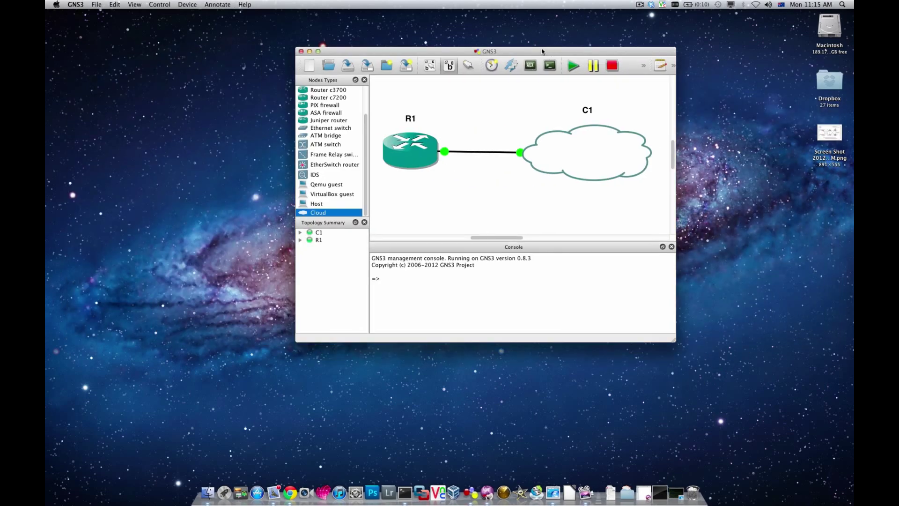
pyautogui.click(309, 51)
pyautogui.click(652, 490)
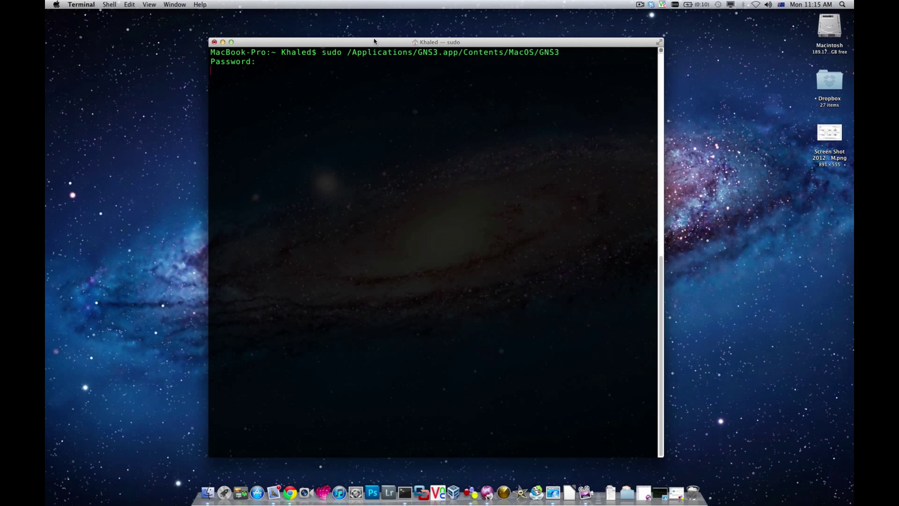
# Reposition and minimise the Terminal window, leaving the bare desktop with Finder active
pyautogui.moveTo(374, 41); pyautogui.dragTo(381, 181)
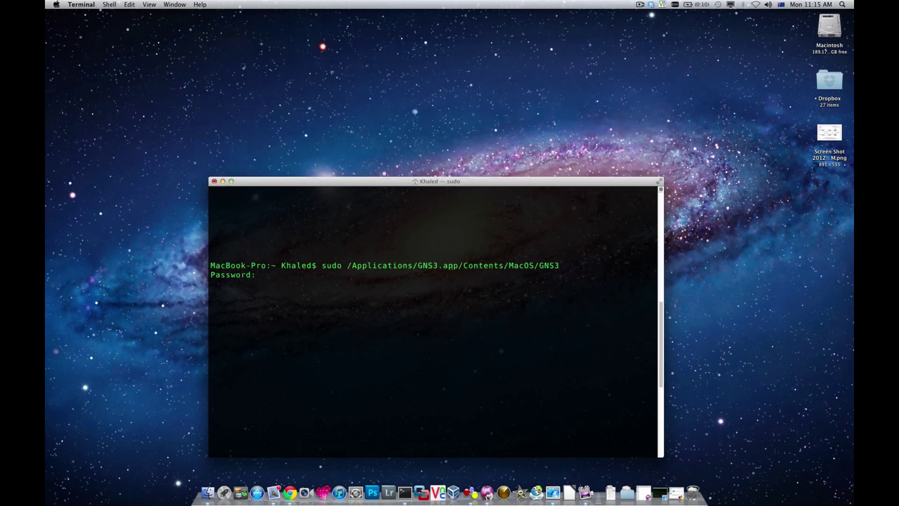
pyautogui.scroll(10, 443, 261)
pyautogui.scroll(-10, 421, 258)
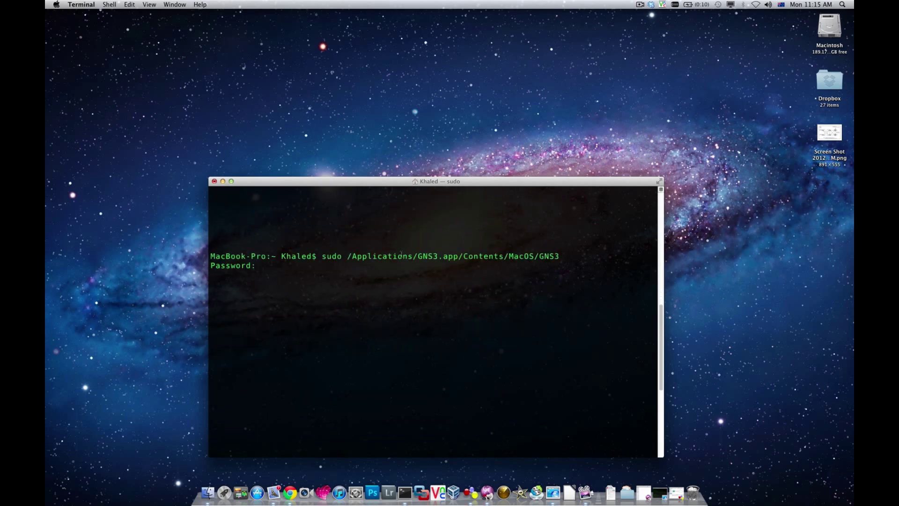
pyautogui.moveTo(306, 182); pyautogui.dragTo(307, 164)
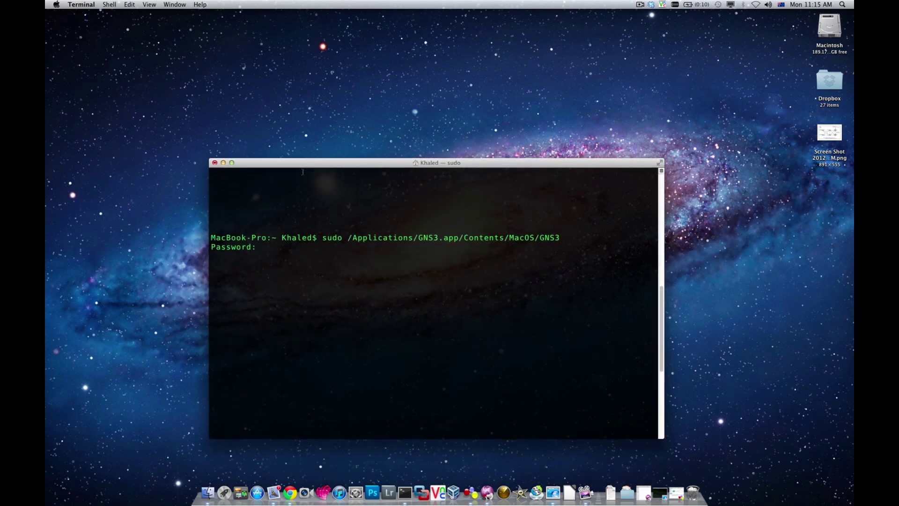
pyautogui.click(223, 163)
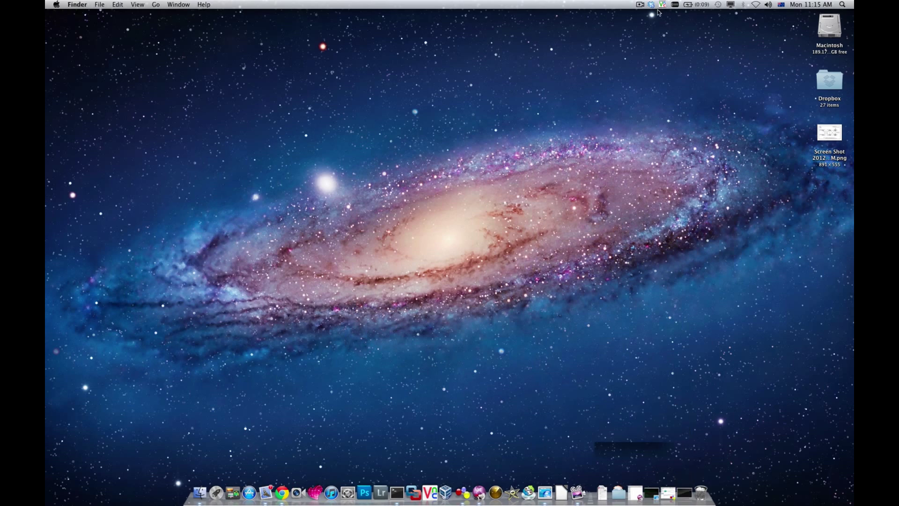
pyautogui.click(639, 5)
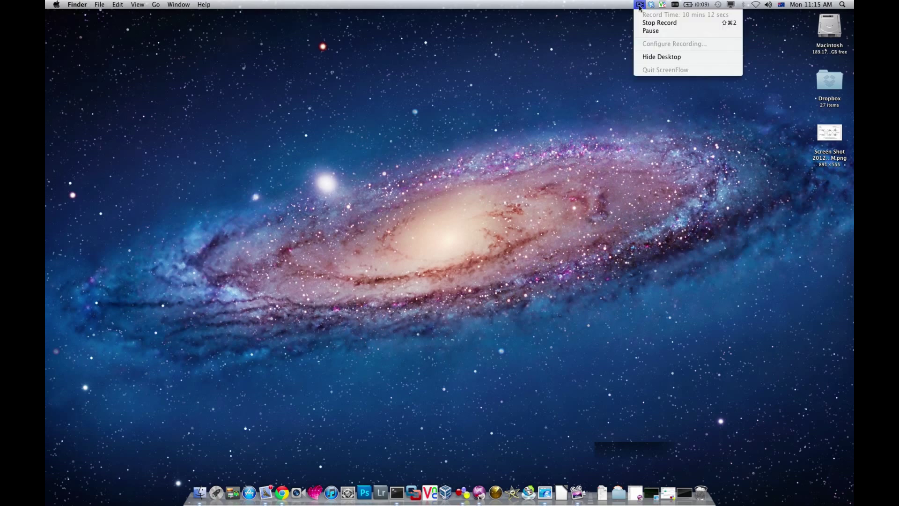